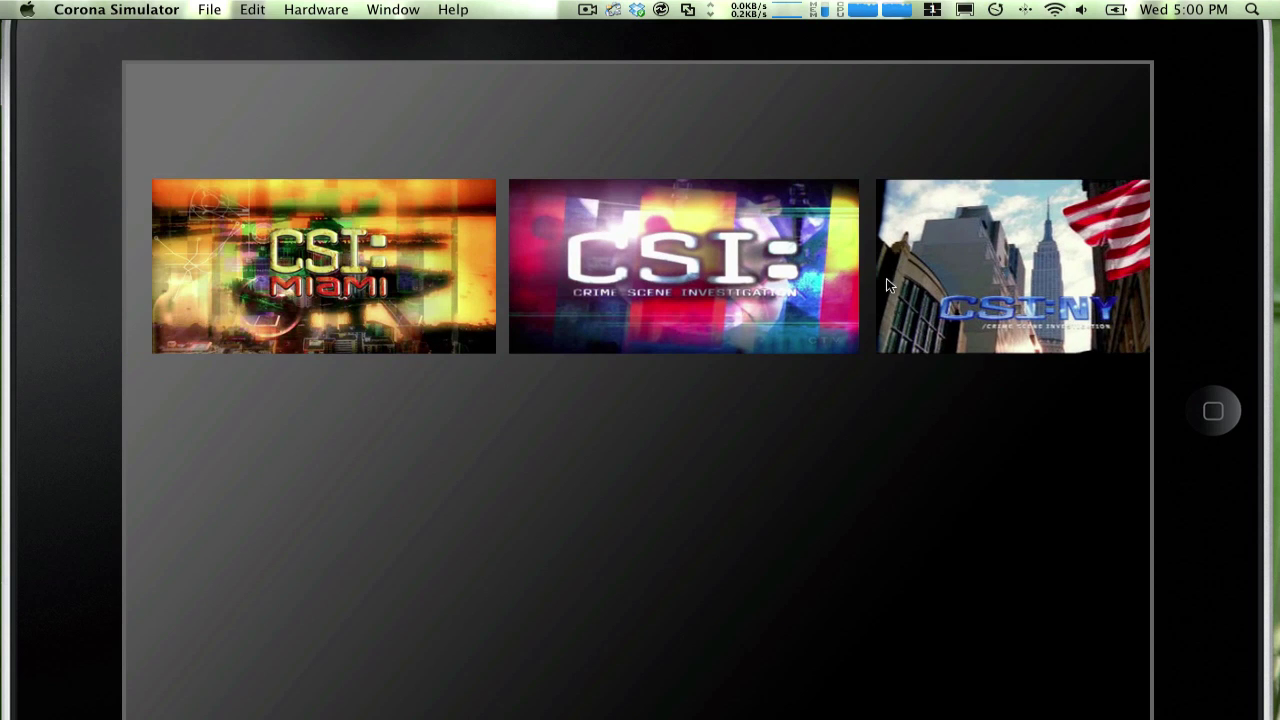
Swipe the row of CSI images back and forth in the simulator to test its horizontal scrolling
left_click_drag(796, 278, 492, 268)
left_click_drag(694, 266, 0, 227)
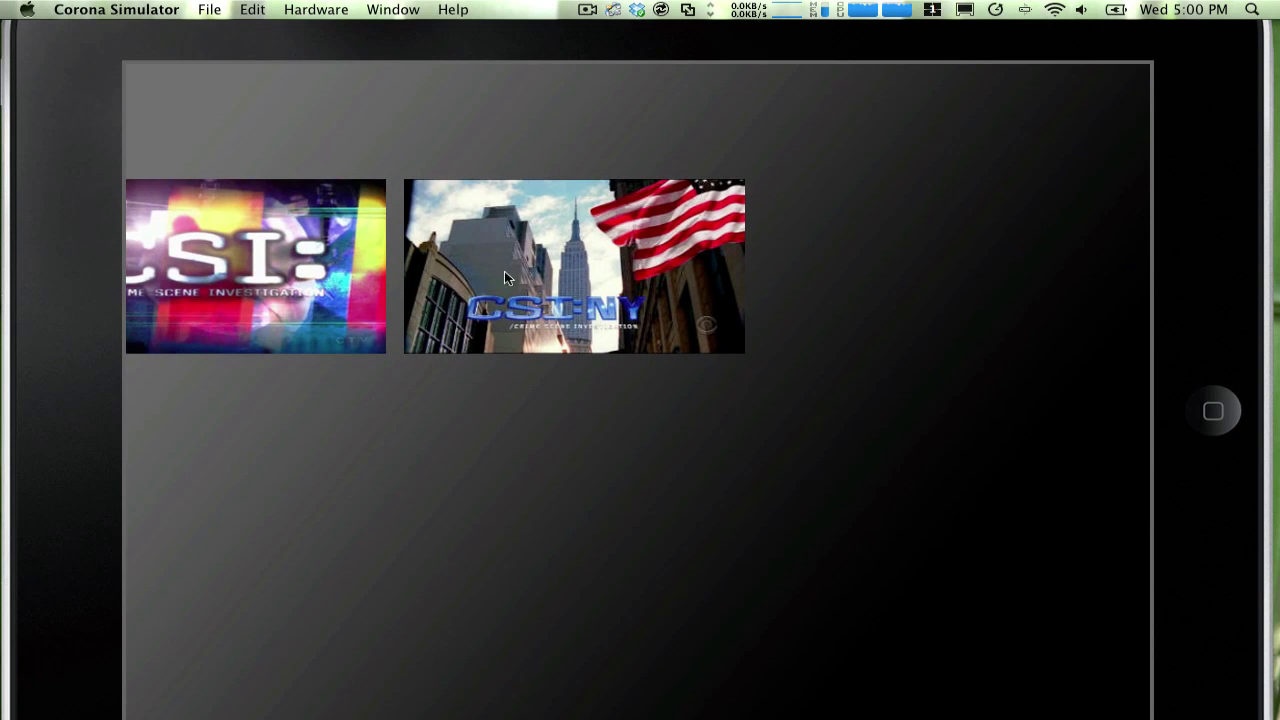
left_click_drag(650, 268, 1251, 257)
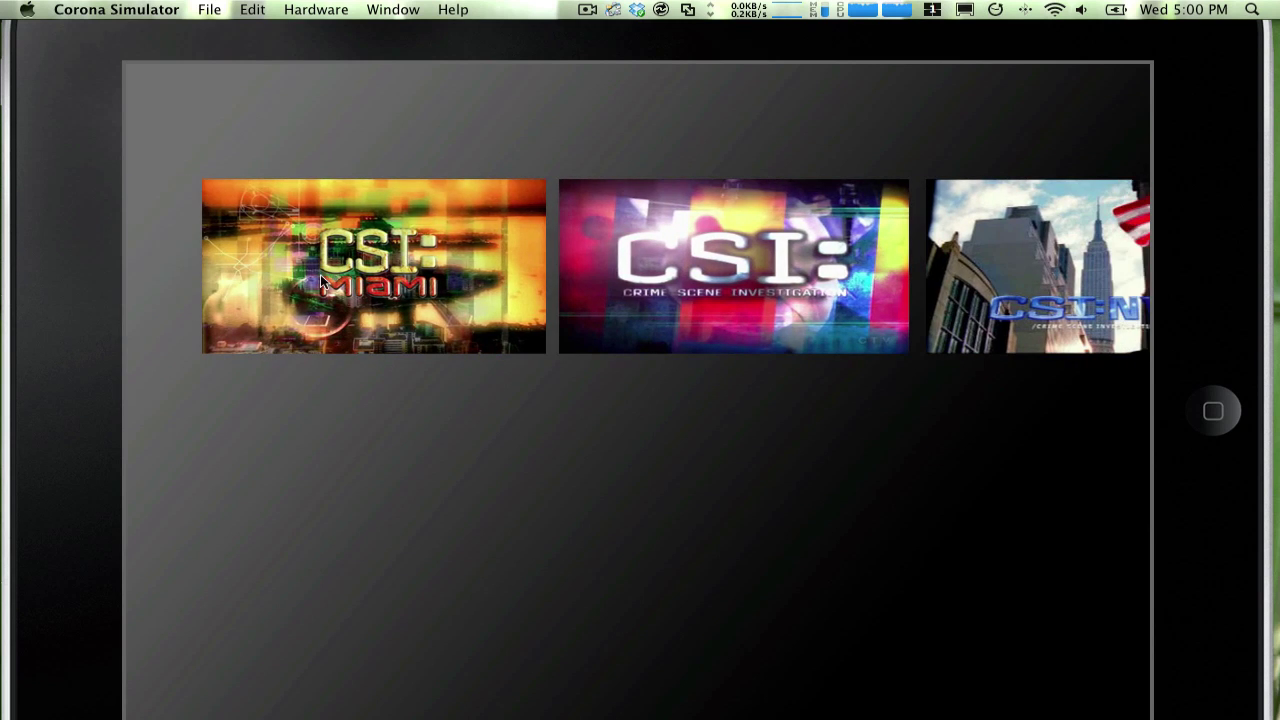
left_click_drag(464, 257, 1251, 251)
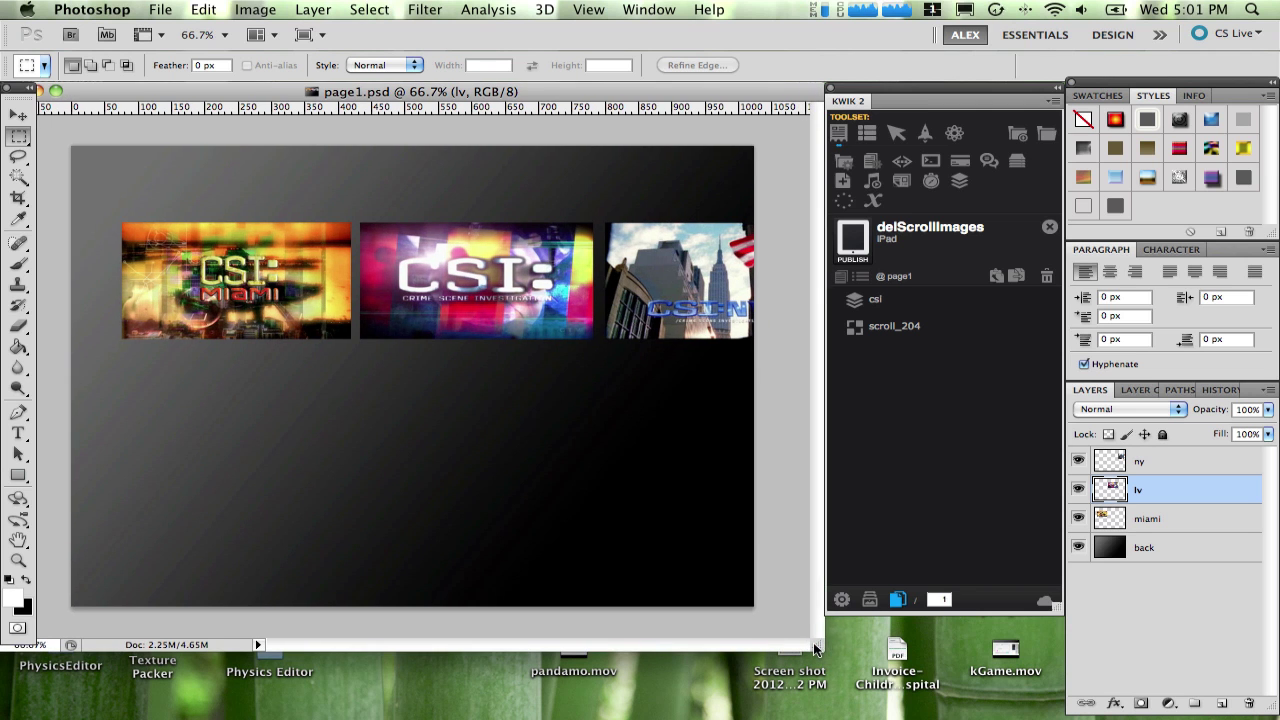
In Photoshop, select the miami, lv and ny layers together and review the existing csi group's settings without changing them
left_click_drag(814, 645, 812, 646)
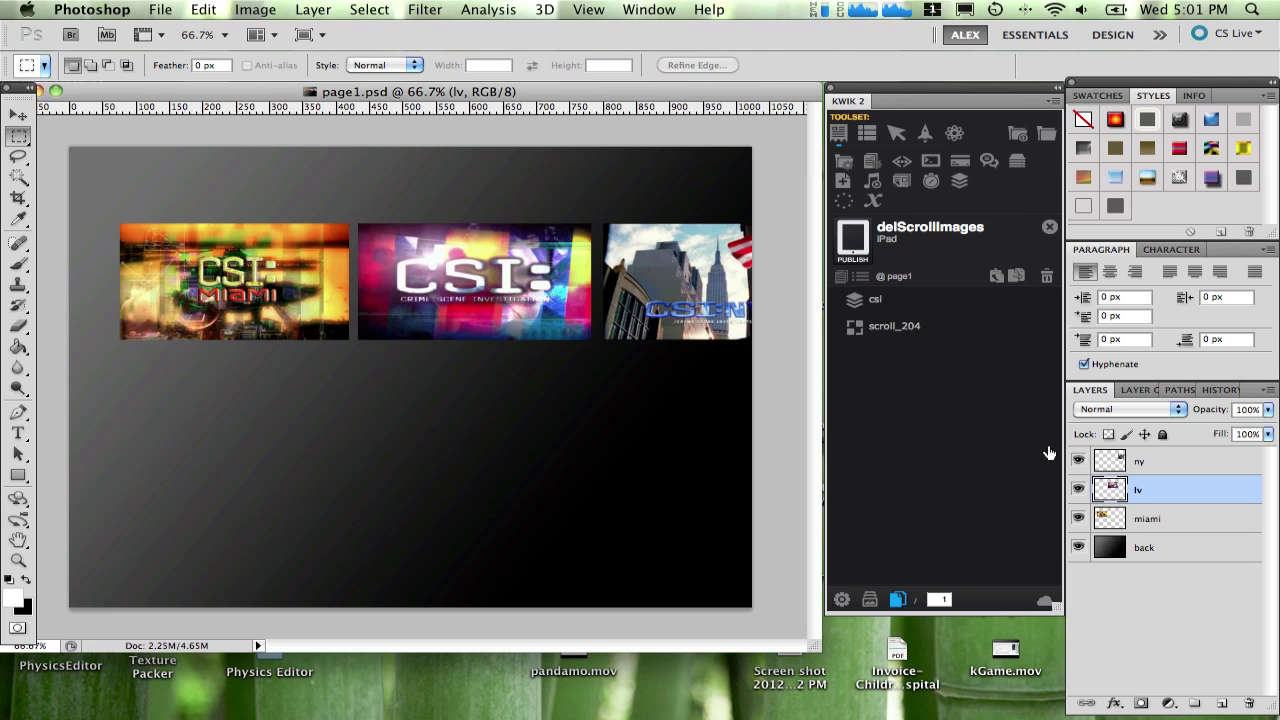
left_click(1148, 518)
left_click(1153, 488)
left_click(1153, 466)
left_click(1152, 498)
left_click(1152, 521)
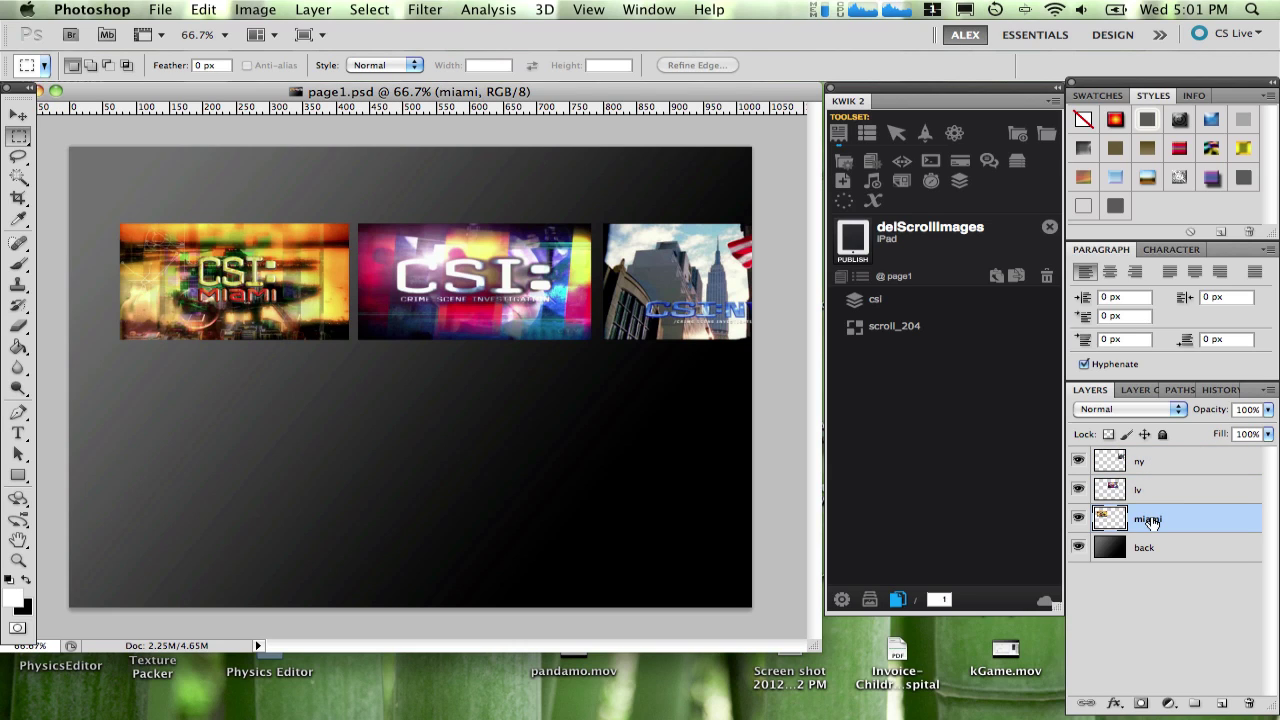
left_click(1165, 470, "shift")
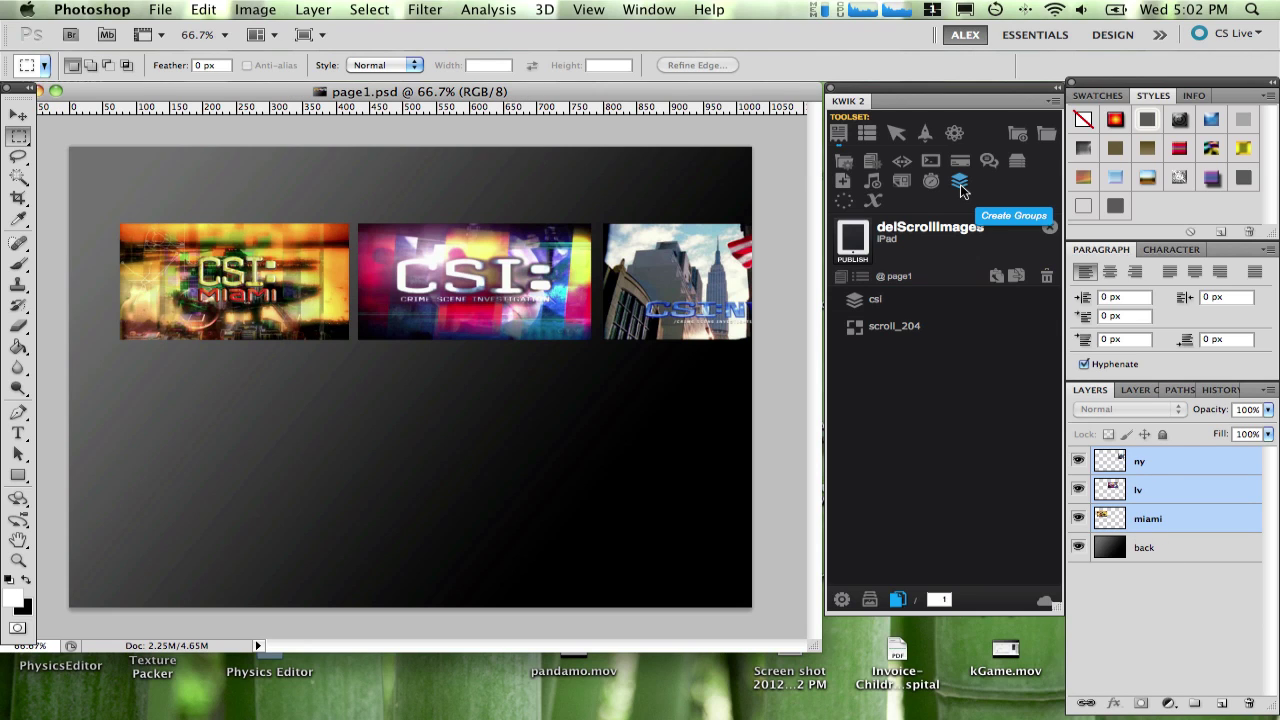
left_click(872, 298)
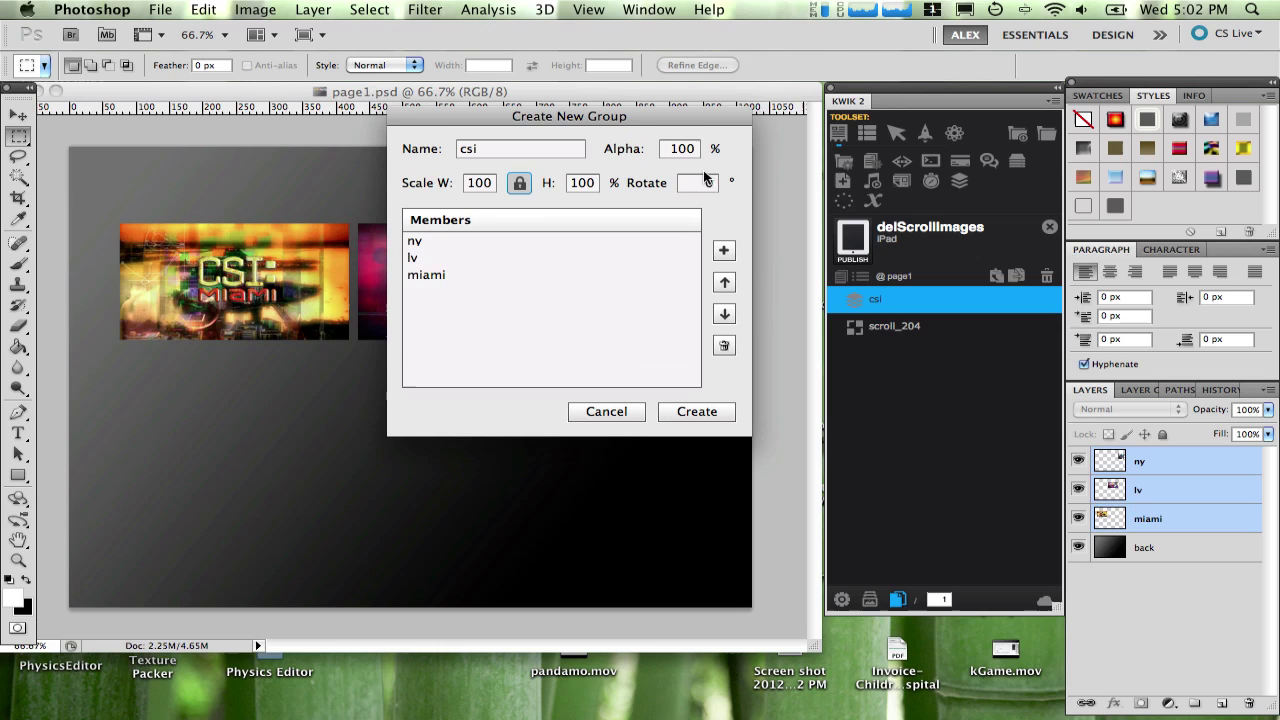
left_click(612, 414)
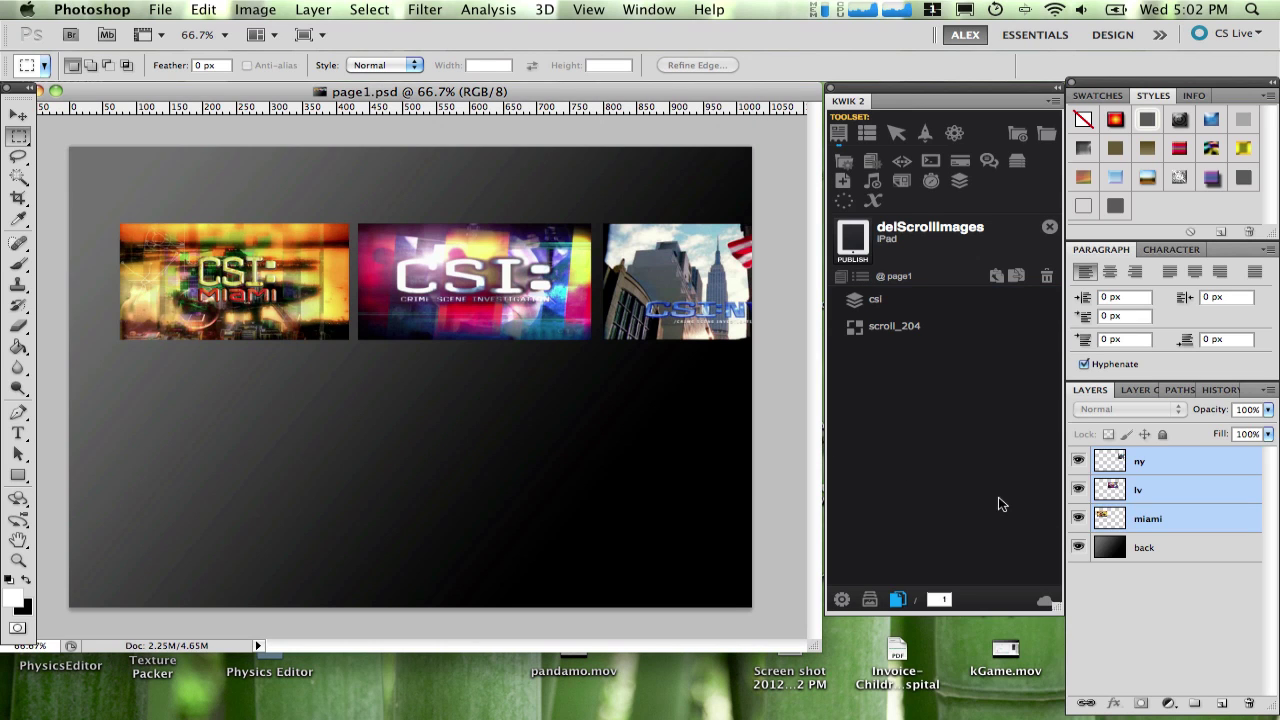
Edit the scroll_204 scroll object to use Object height, hide the scrollbar and allow vertical movement
left_click(897, 135)
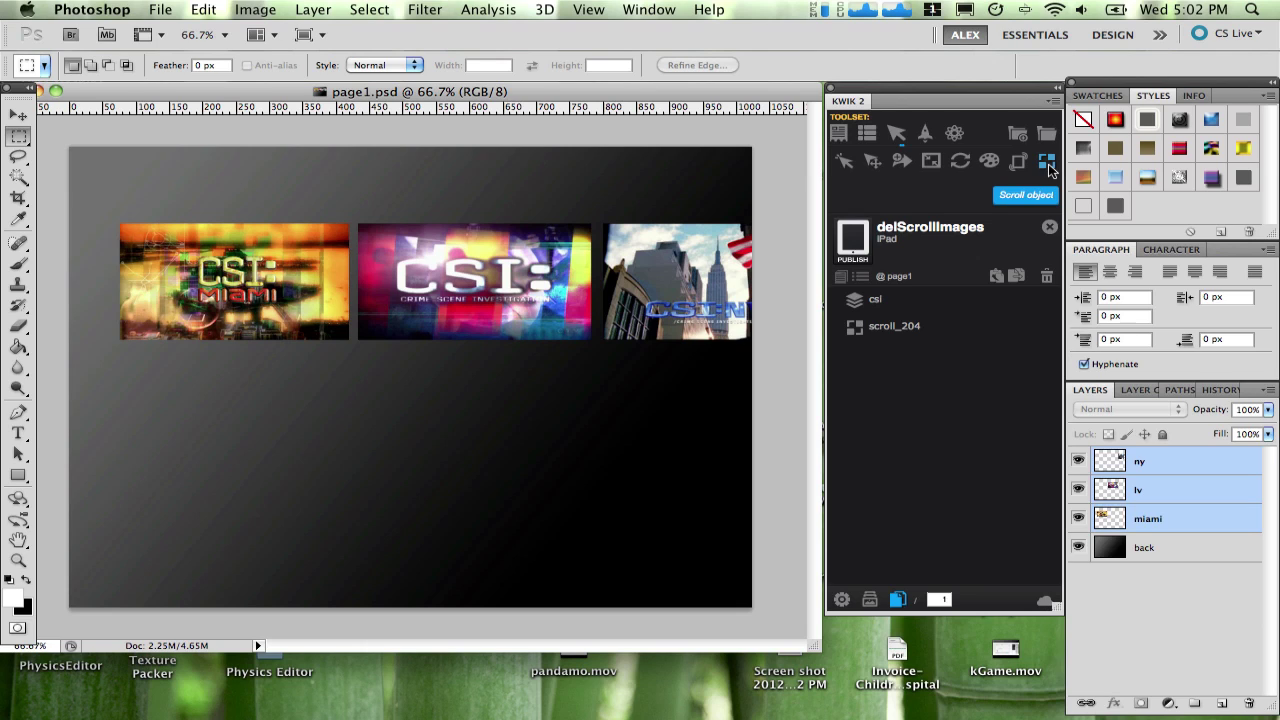
left_click(866, 330)
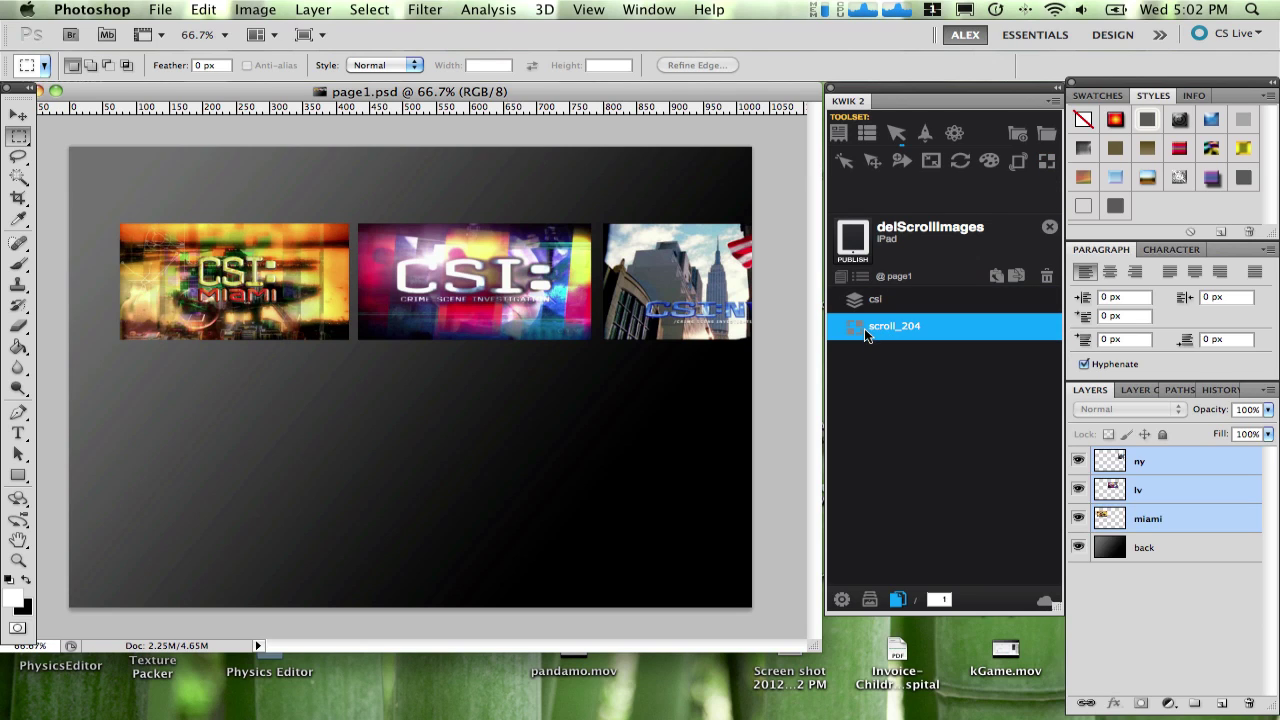
double_click(865, 330)
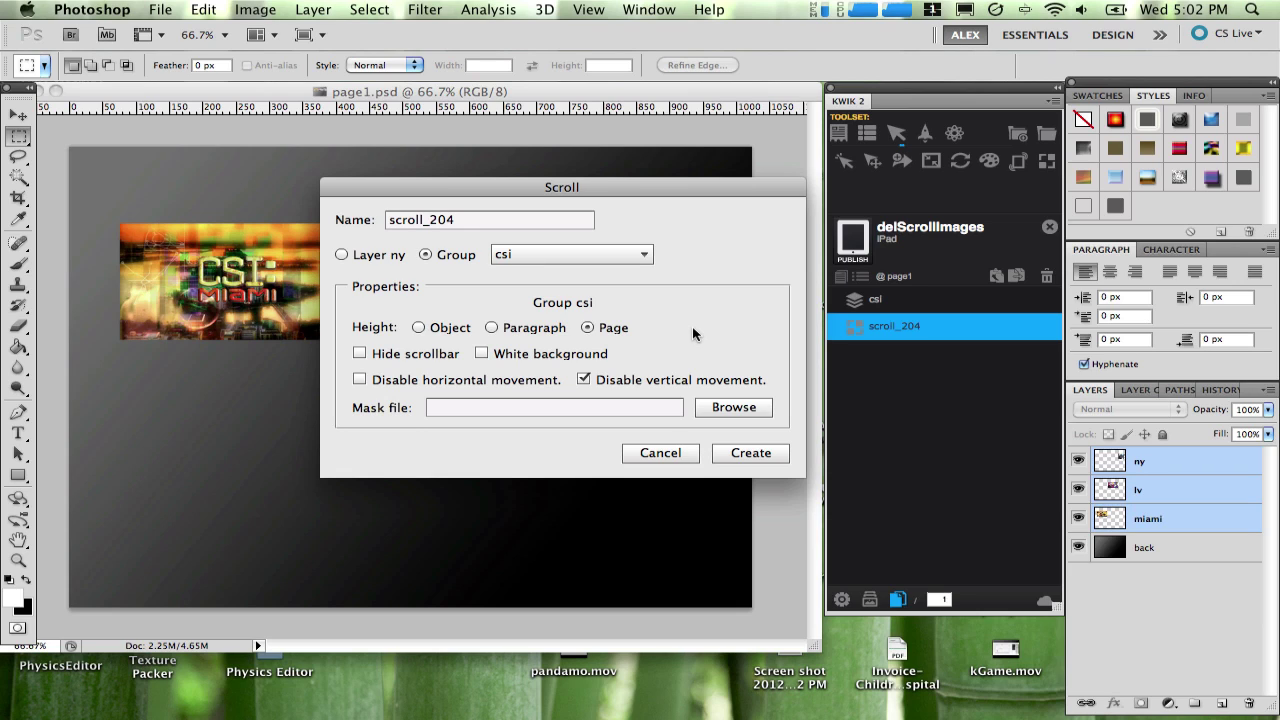
left_click(446, 328)
left_click(398, 354)
left_click_drag(636, 190, 523, 393)
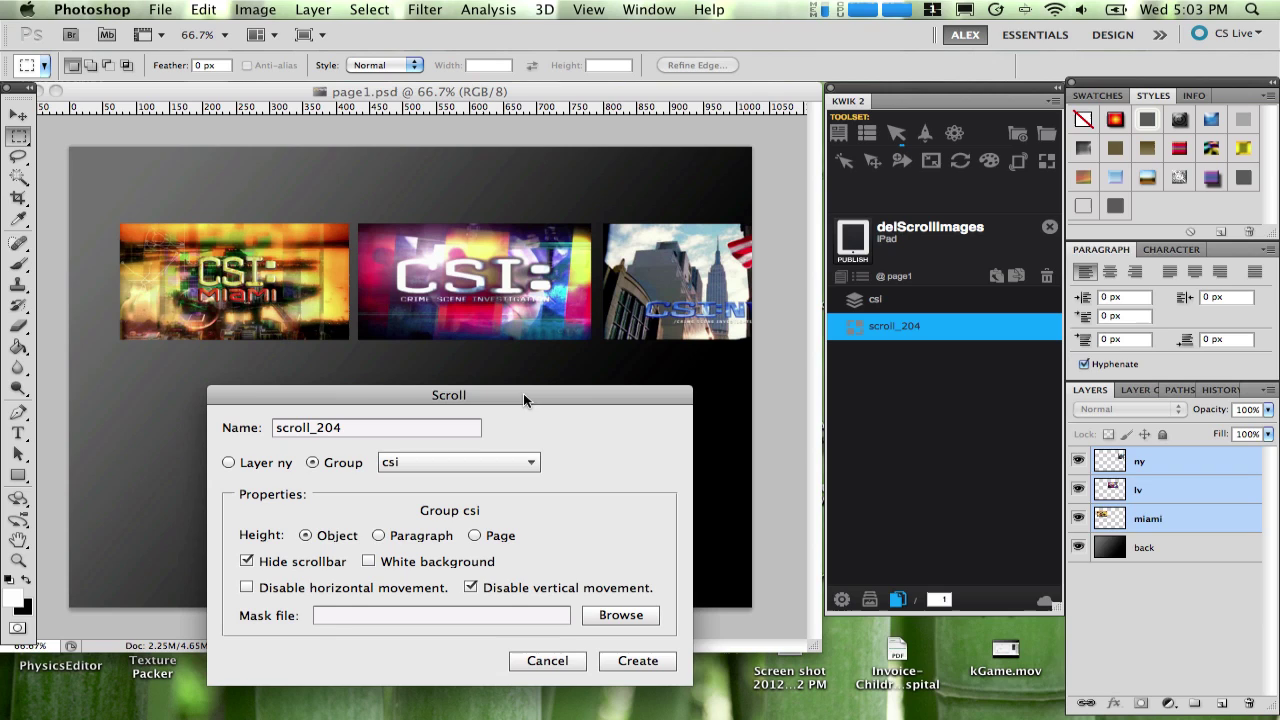
left_click(533, 590)
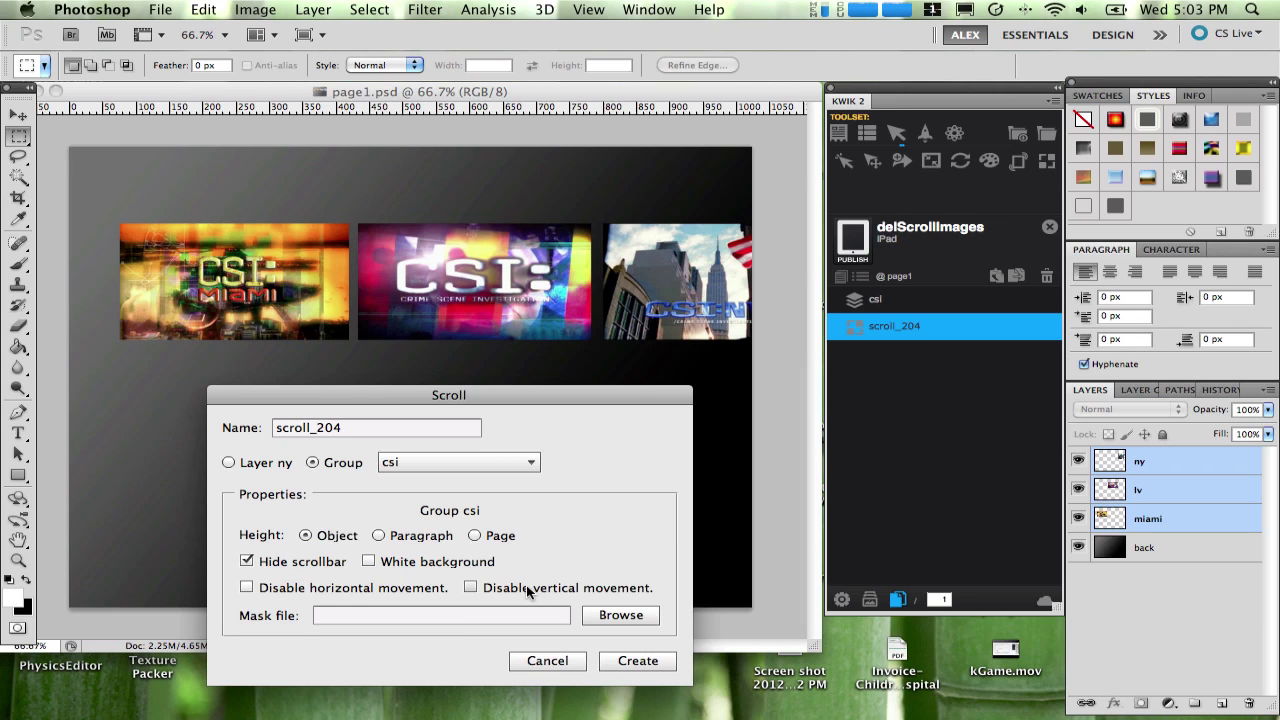
left_click(638, 661)
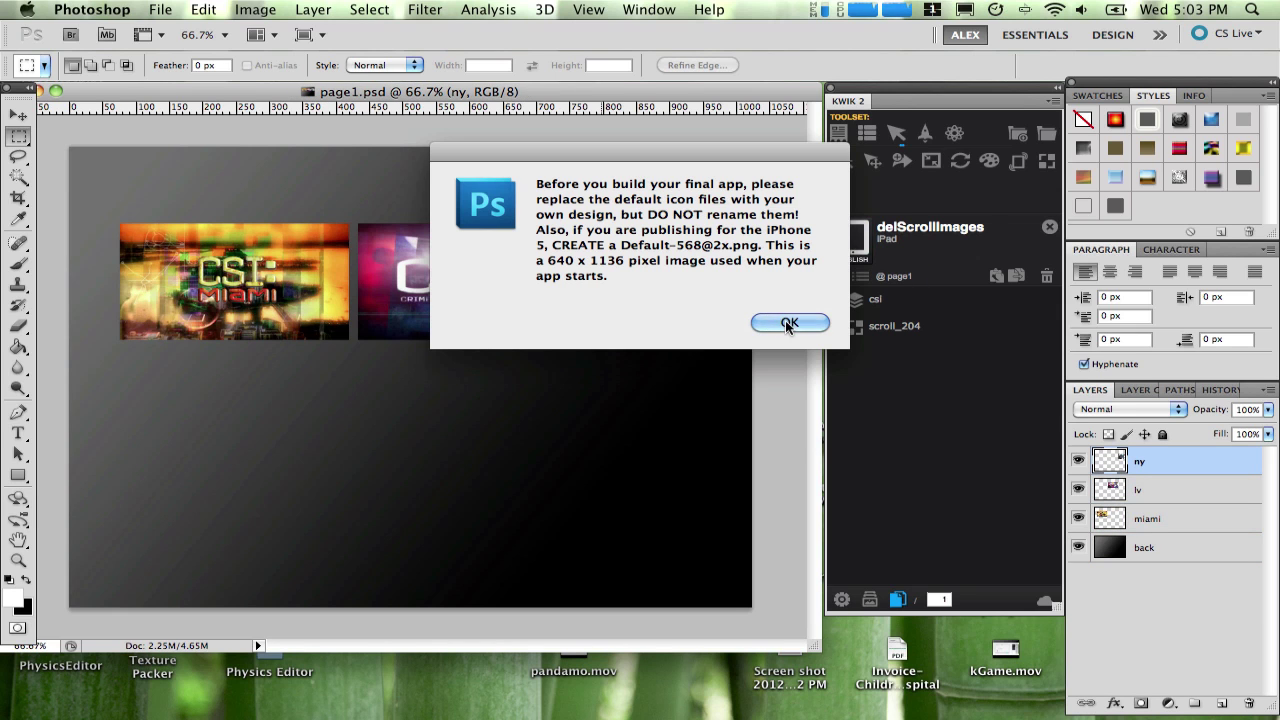
Publish the project and test scrolling the image row horizontally and vertically in the simulator
left_click(787, 322)
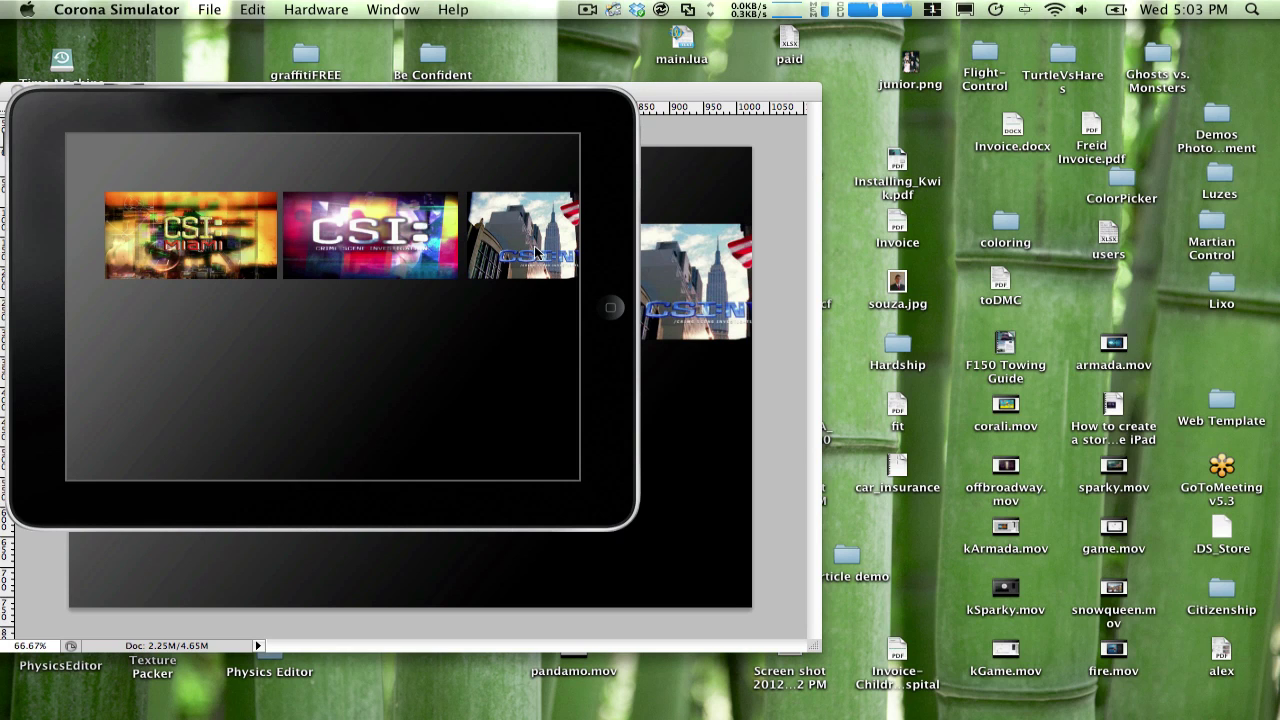
left_click_drag(503, 248, 41, 244)
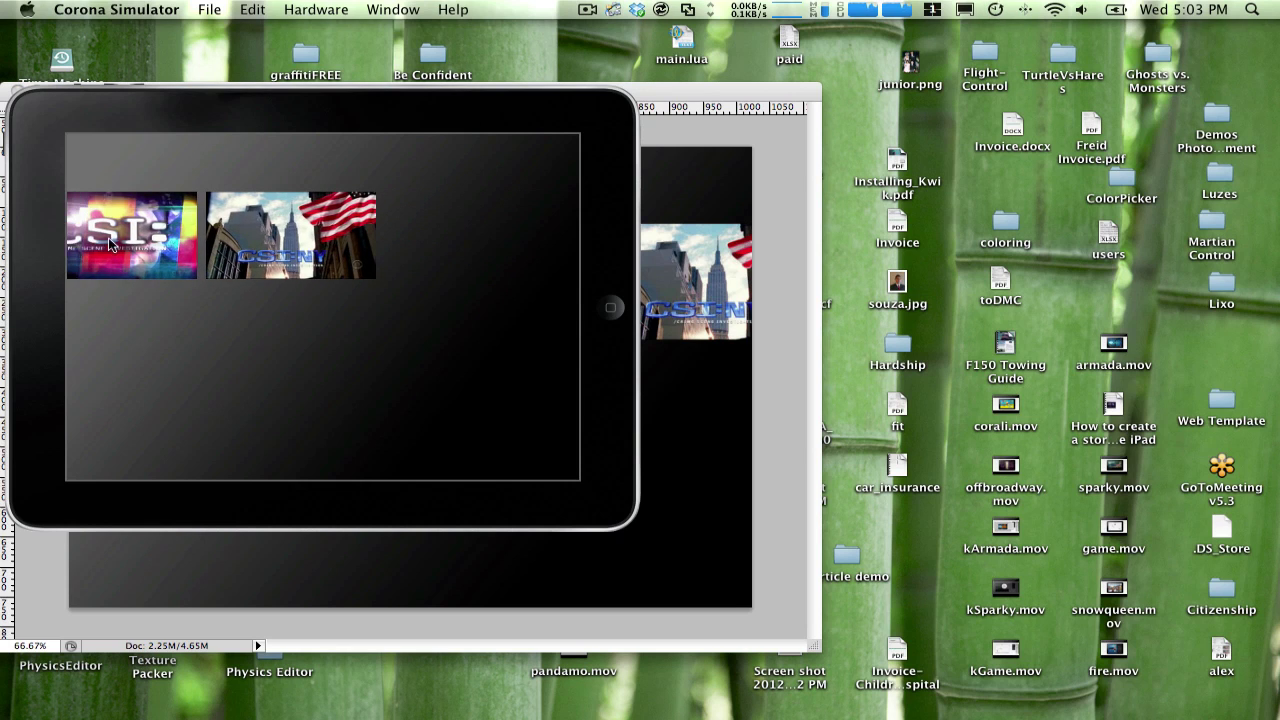
left_click_drag(238, 250, 649, 201)
left_click_drag(320, 243, 515, 238)
left_click_drag(389, 256, 382, 150)
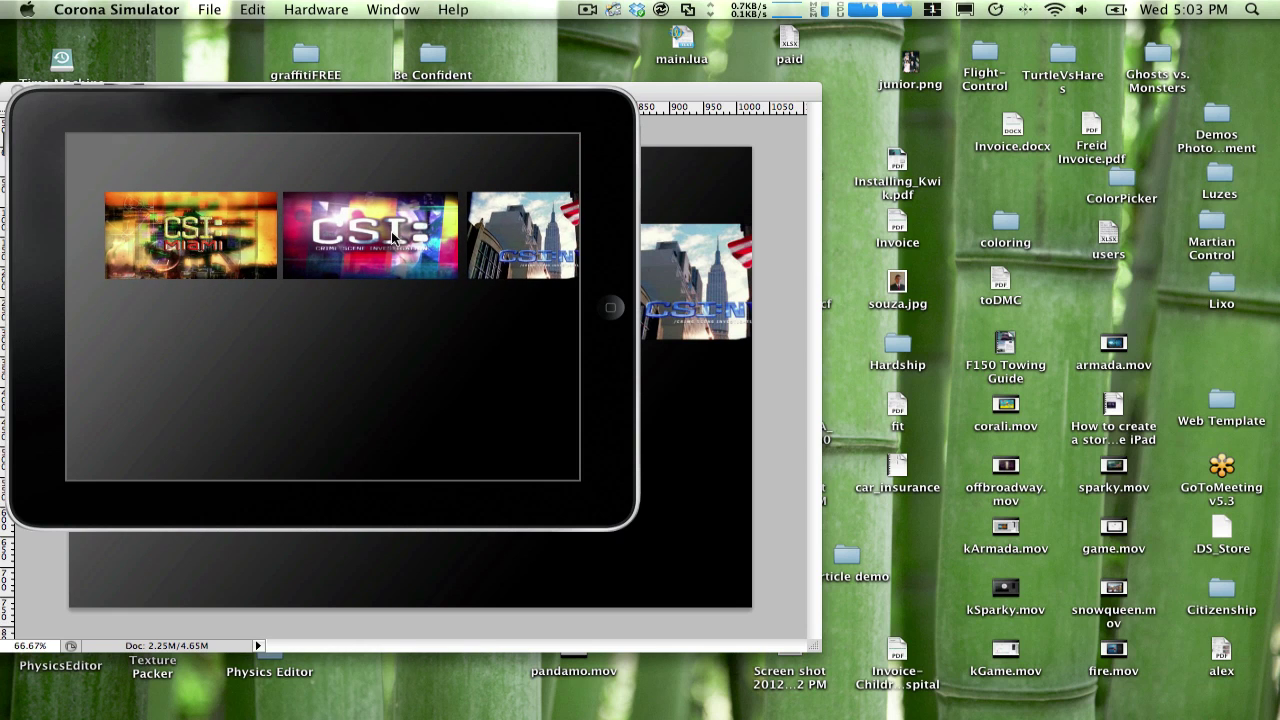
left_click_drag(396, 240, 378, 373)
left_click_drag(389, 262, 397, 25)
left_click_drag(374, 248, 360, 125)
left_click_drag(374, 228, 248, 357)
Edit the scroll_204 scroll object in Photoshop to disable vertical movement
left_click(678, 92)
left_click(888, 326)
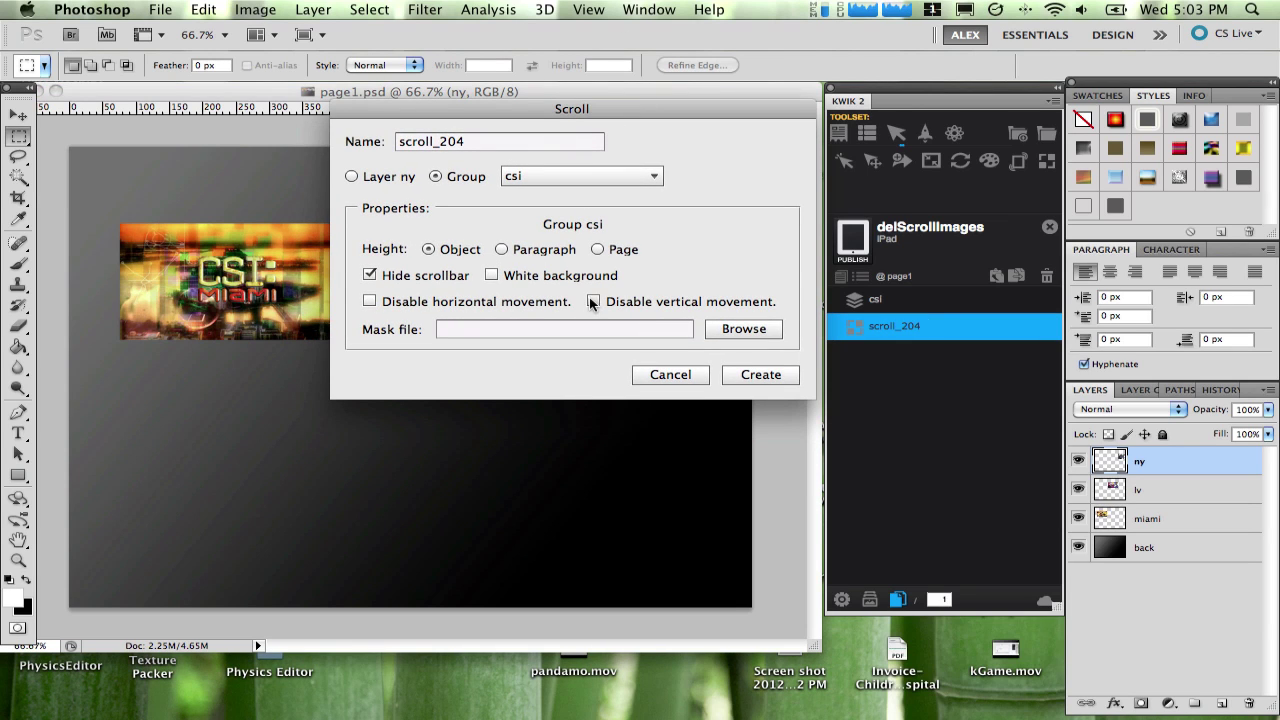
left_click(593, 301)
left_click(757, 374)
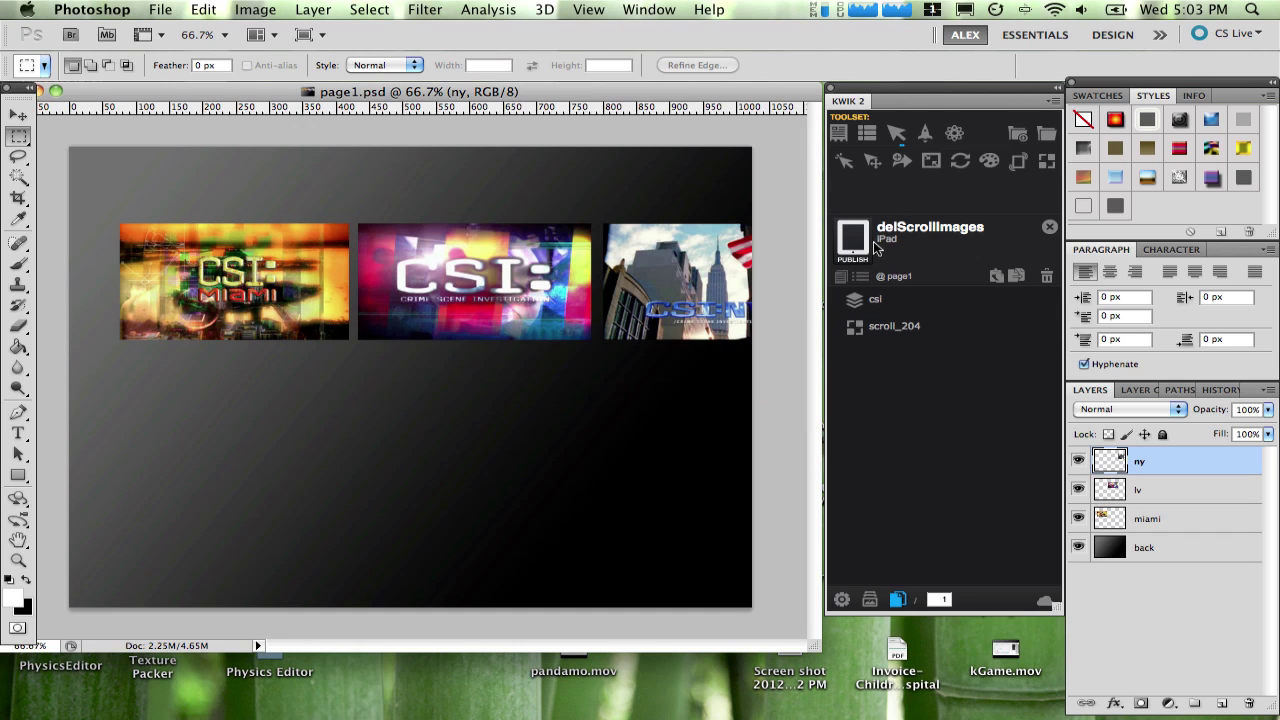
Publish the project again and swipe the image row sideways in the simulator to check the updated scroll
key("alt+comma")
key("alt+bracketright")
key("alt+bracketright")
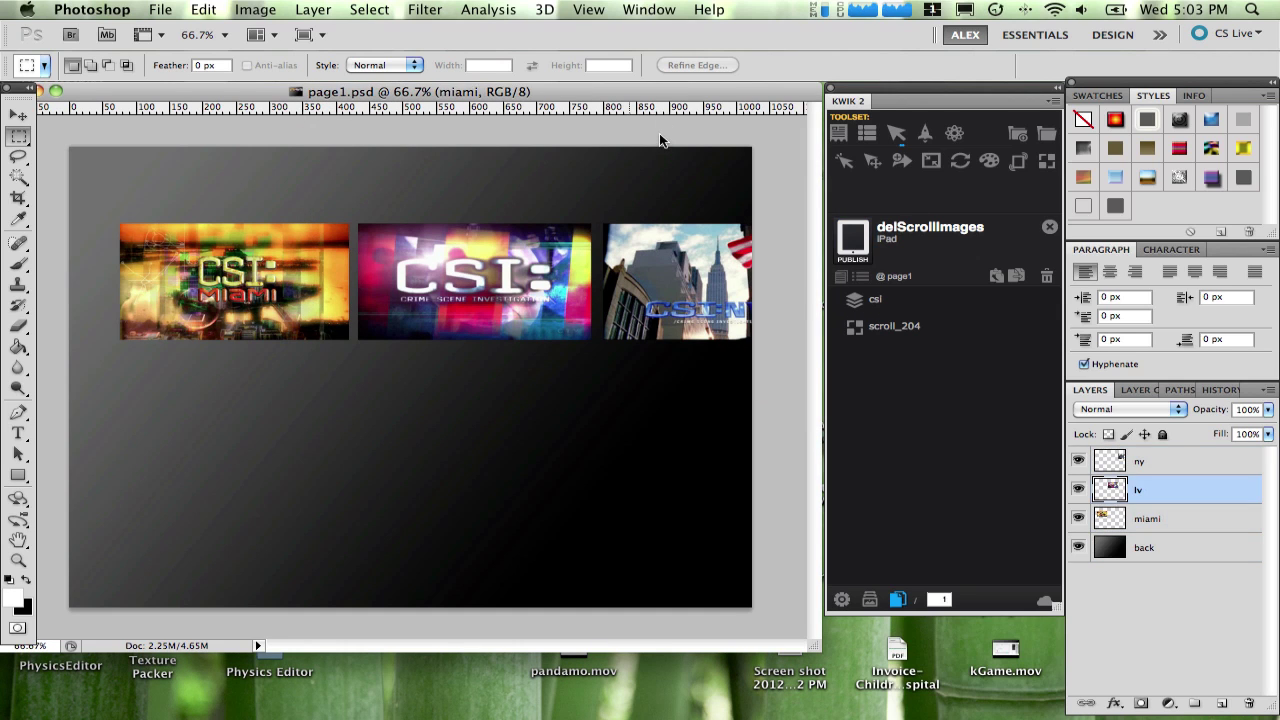
left_click(791, 321)
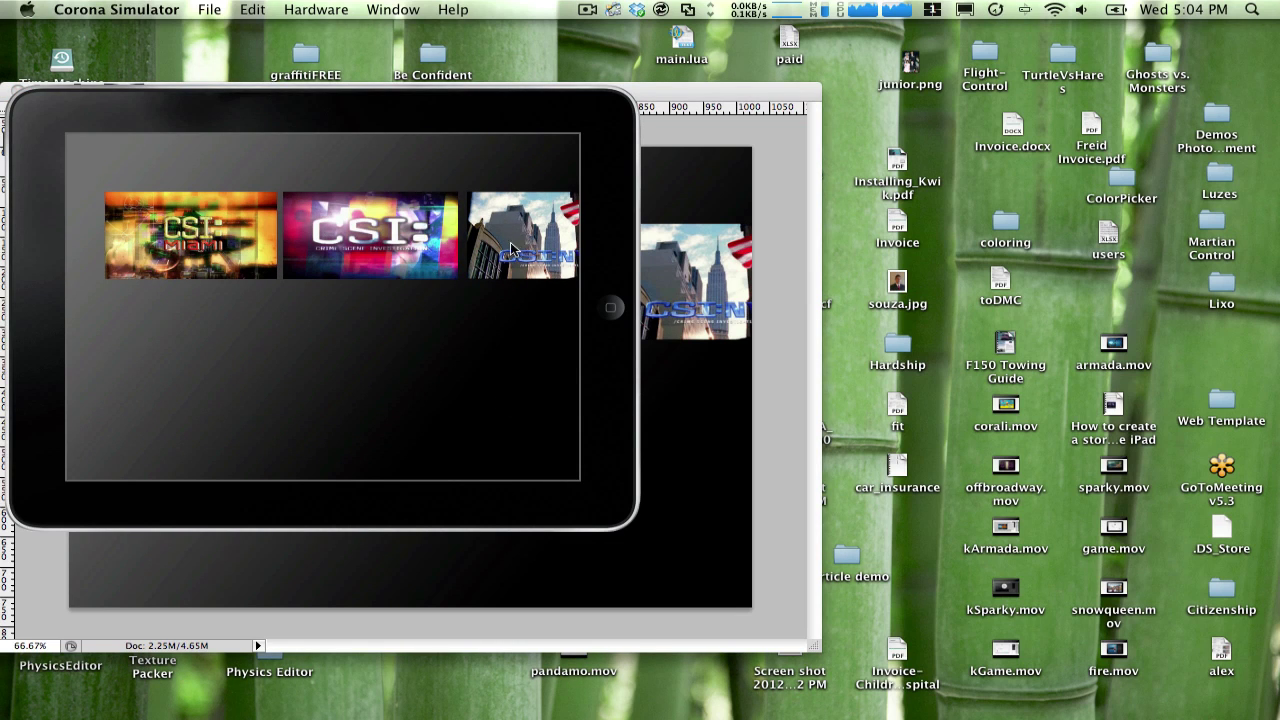
left_click_drag(511, 250, 396, 243)
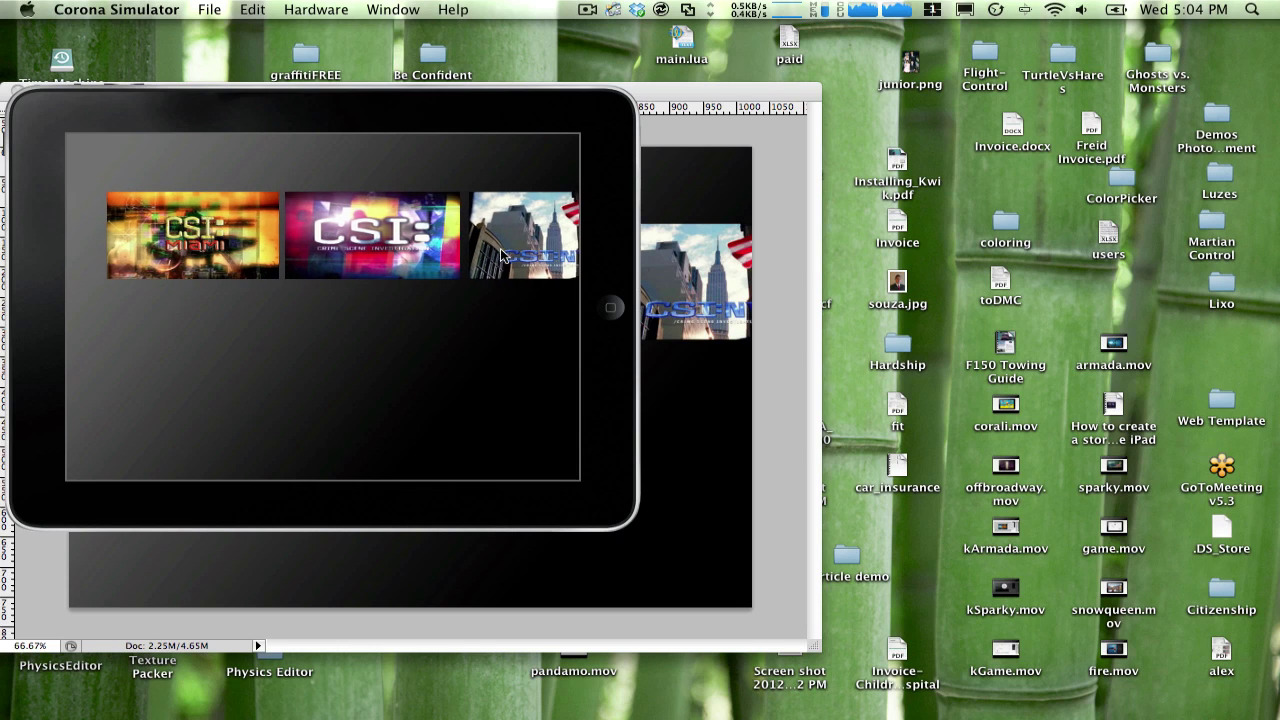
Open the recent Tut_ScrollView project in the simulator and enlarge its window to show the CSI: Miami page
left_click(212, 10)
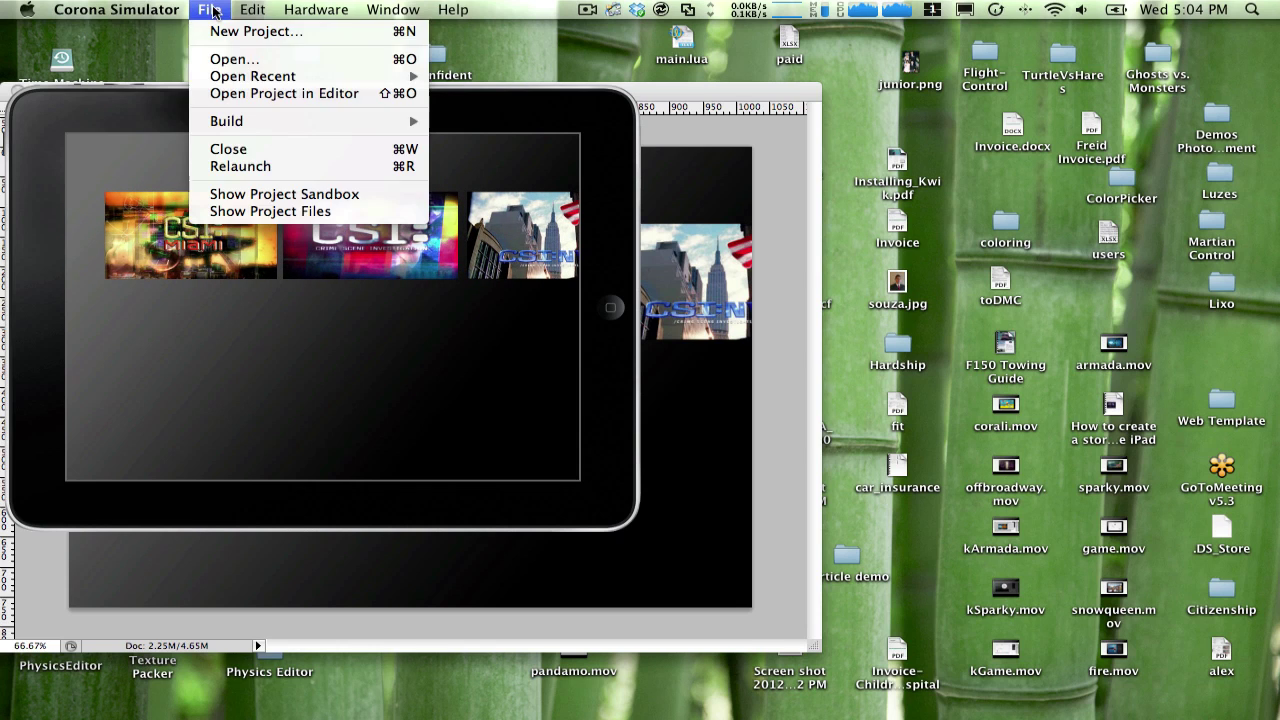
mouse_move(390, 77)
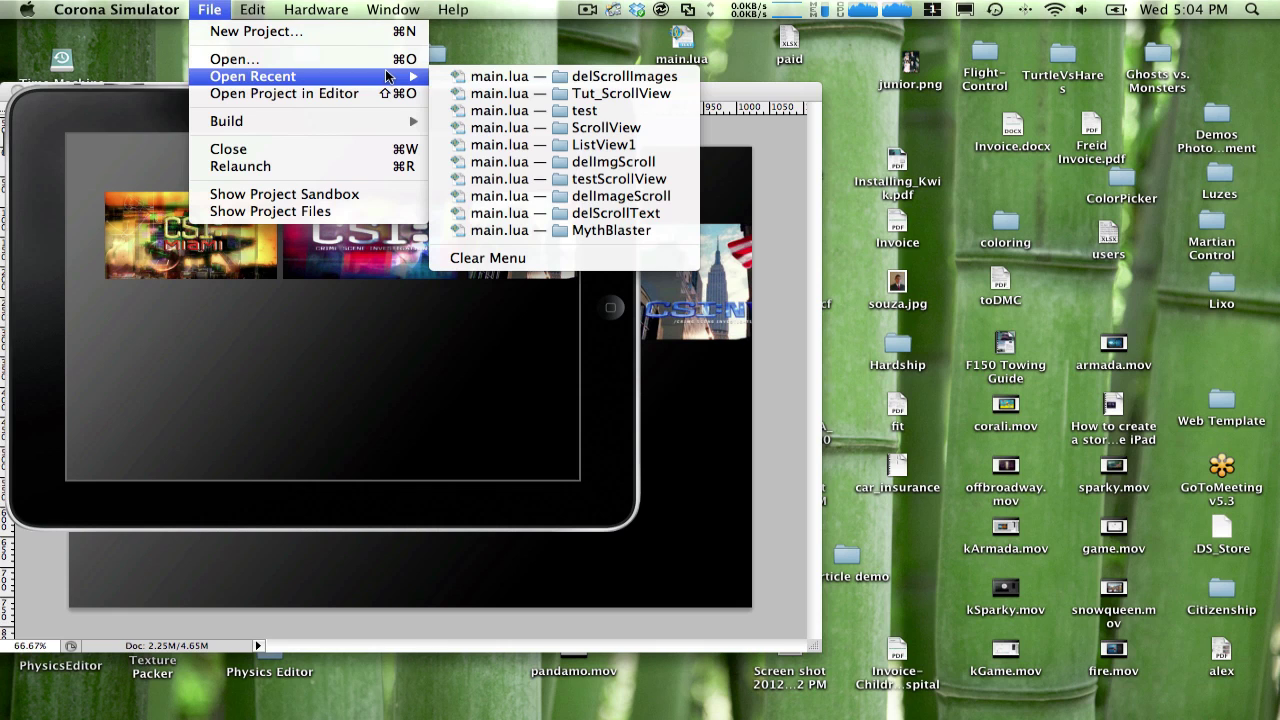
left_click(616, 95)
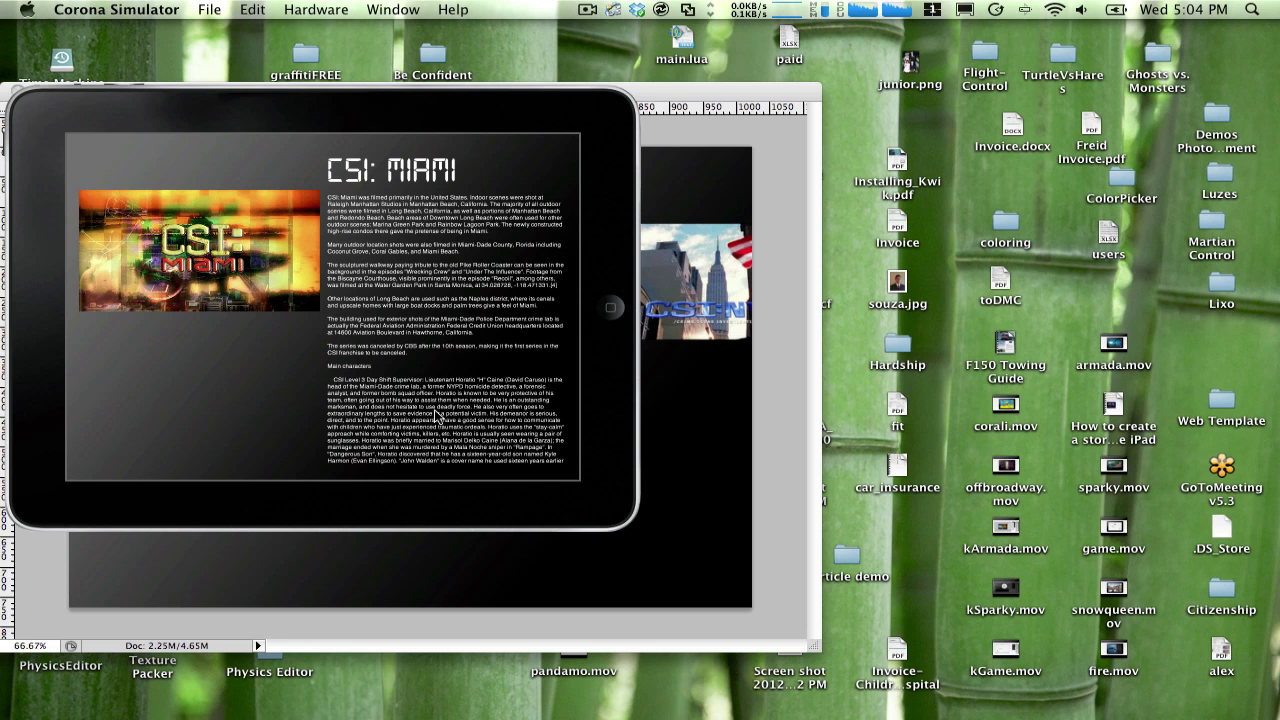
key("super+equal")
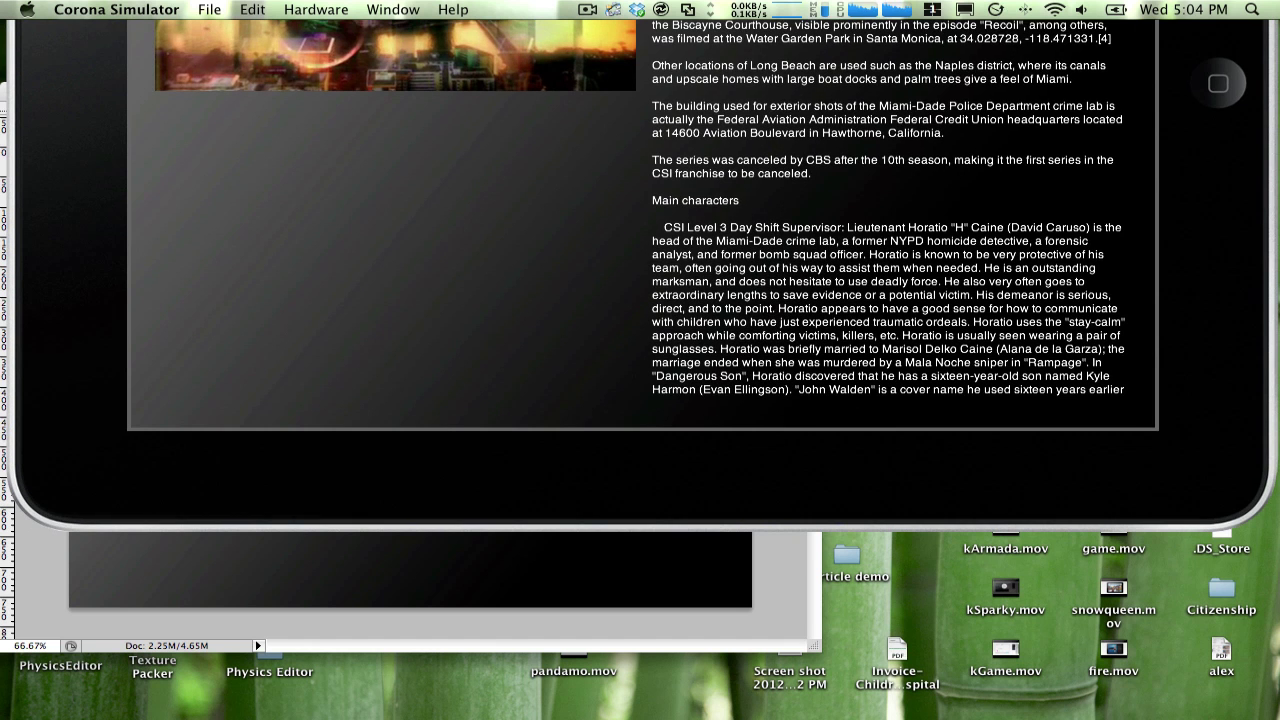
left_click_drag(784, 0, 750, 3)
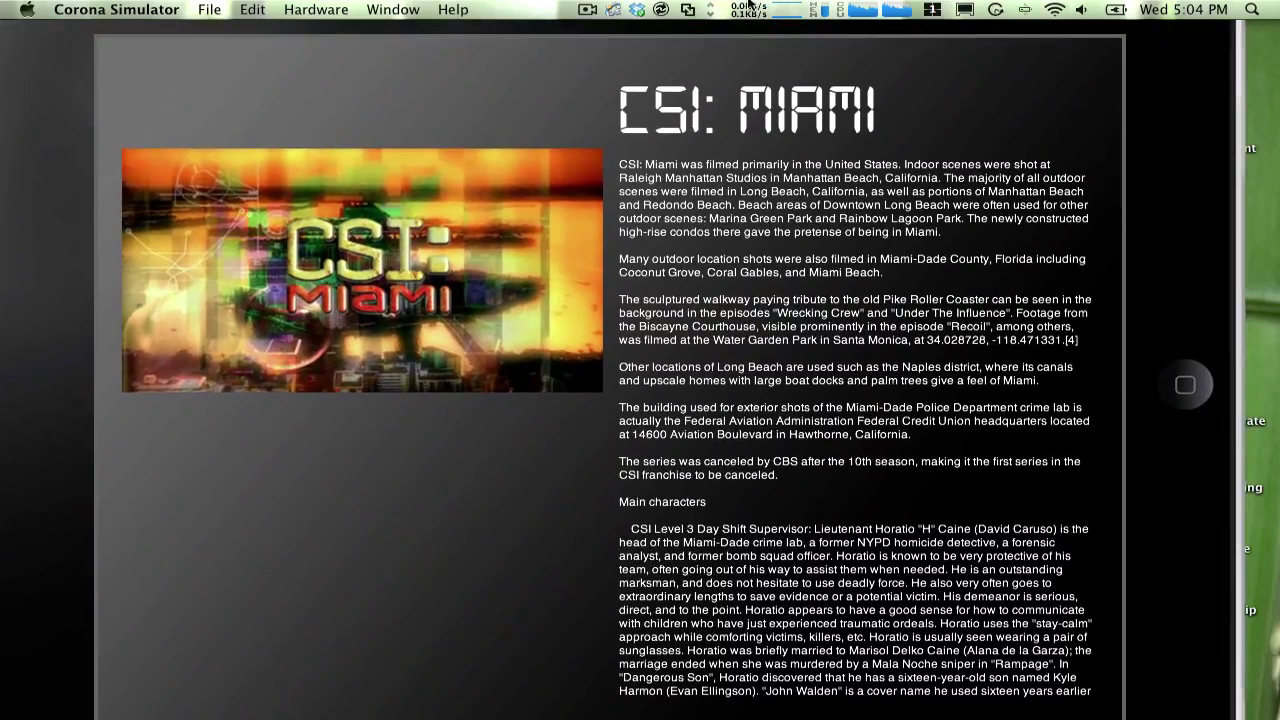
Test the vertical scrolling of the CSI: Miami text down to its end and back up, and return to Photoshop
left_click_drag(836, 657, 841, 420)
left_click_drag(829, 543, 826, 373)
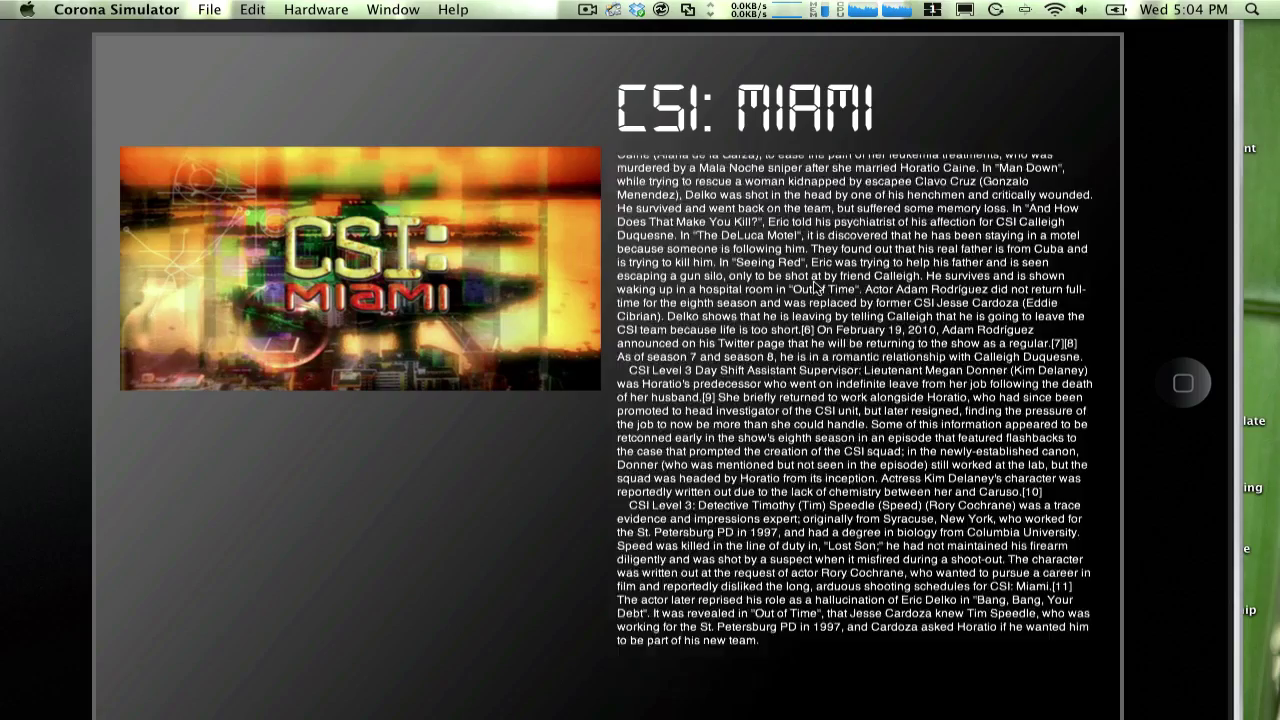
left_click_drag(801, 270, 842, 528)
left_click_drag(863, 247, 892, 430)
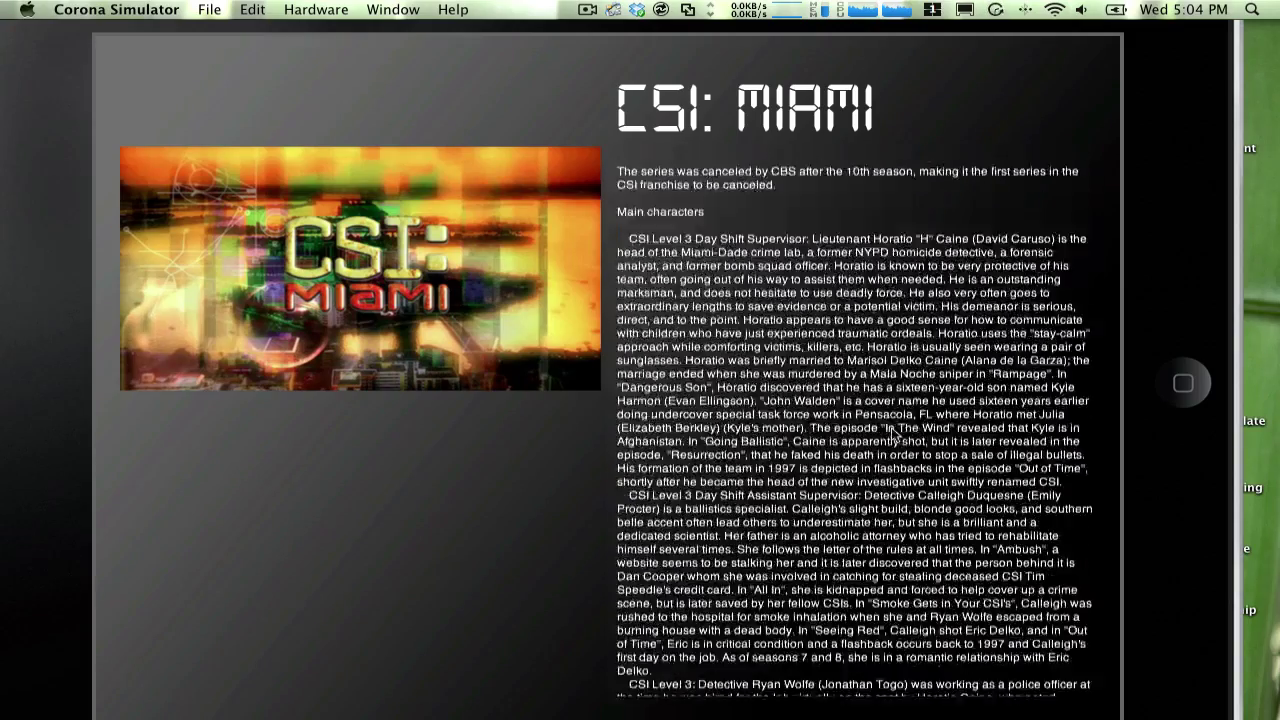
left_click_drag(881, 257, 885, 508)
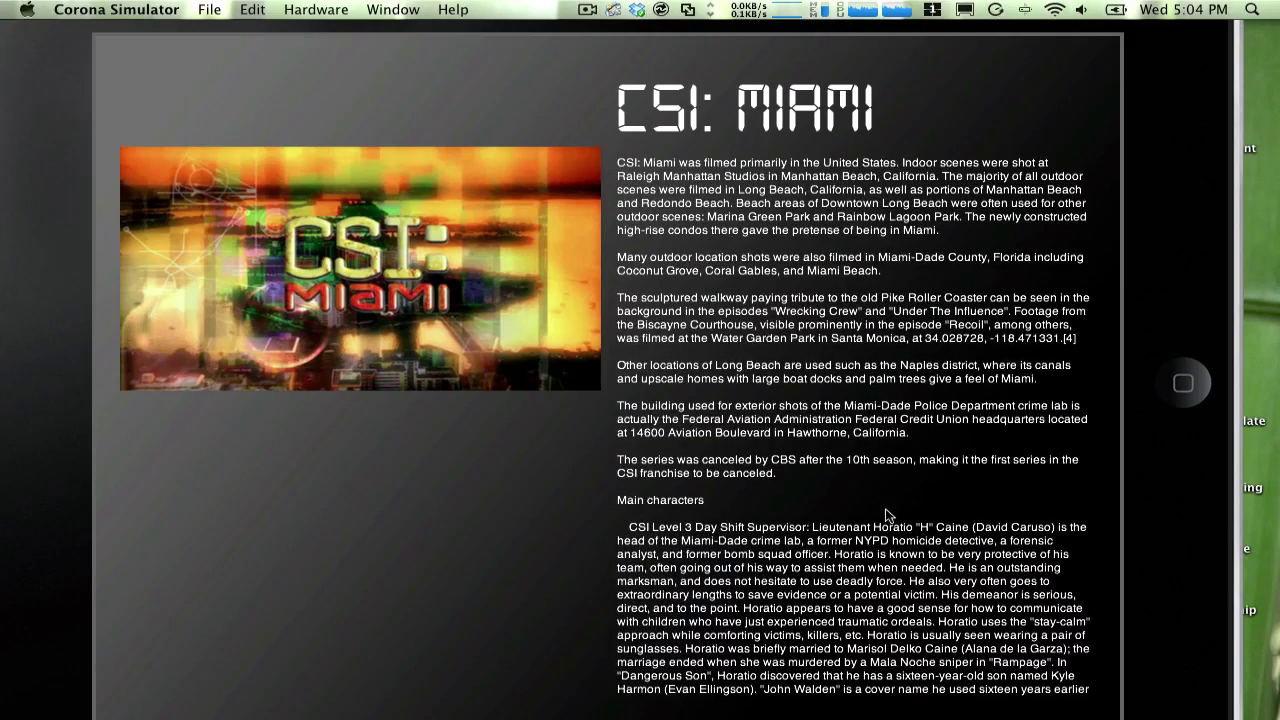
left_click_drag(916, 680, 900, 420)
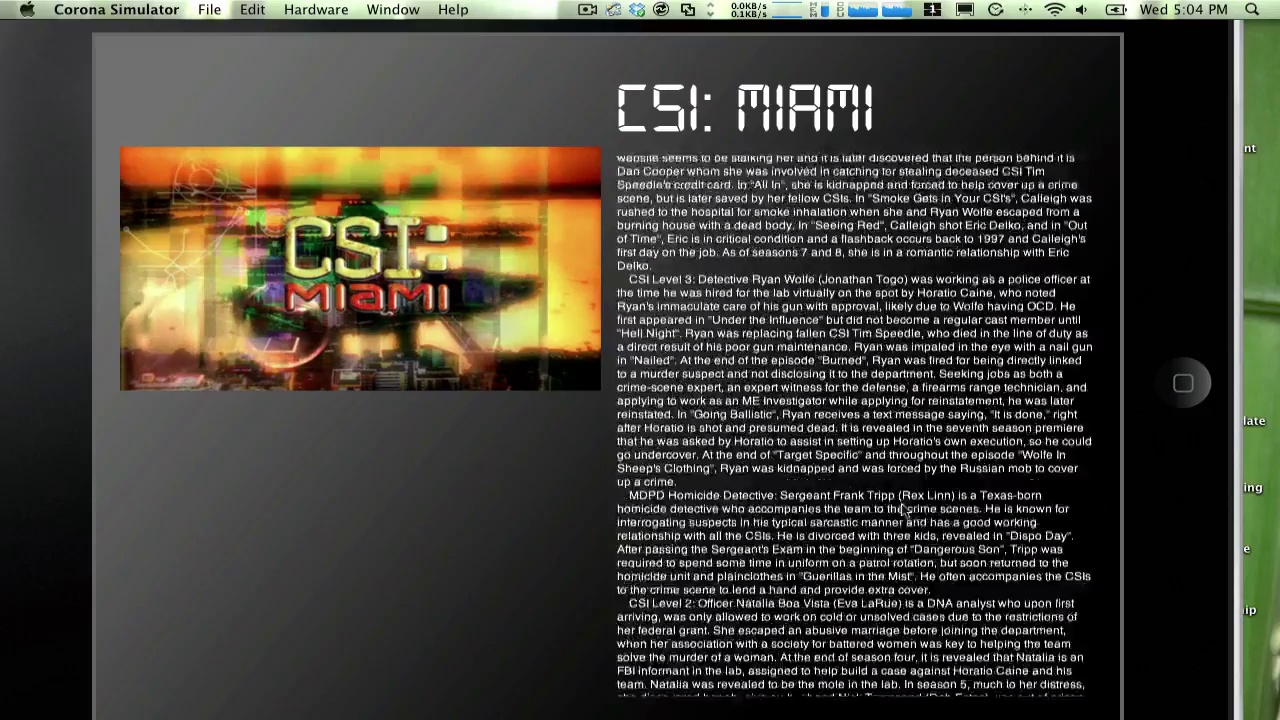
left_click_drag(905, 555, 856, 522)
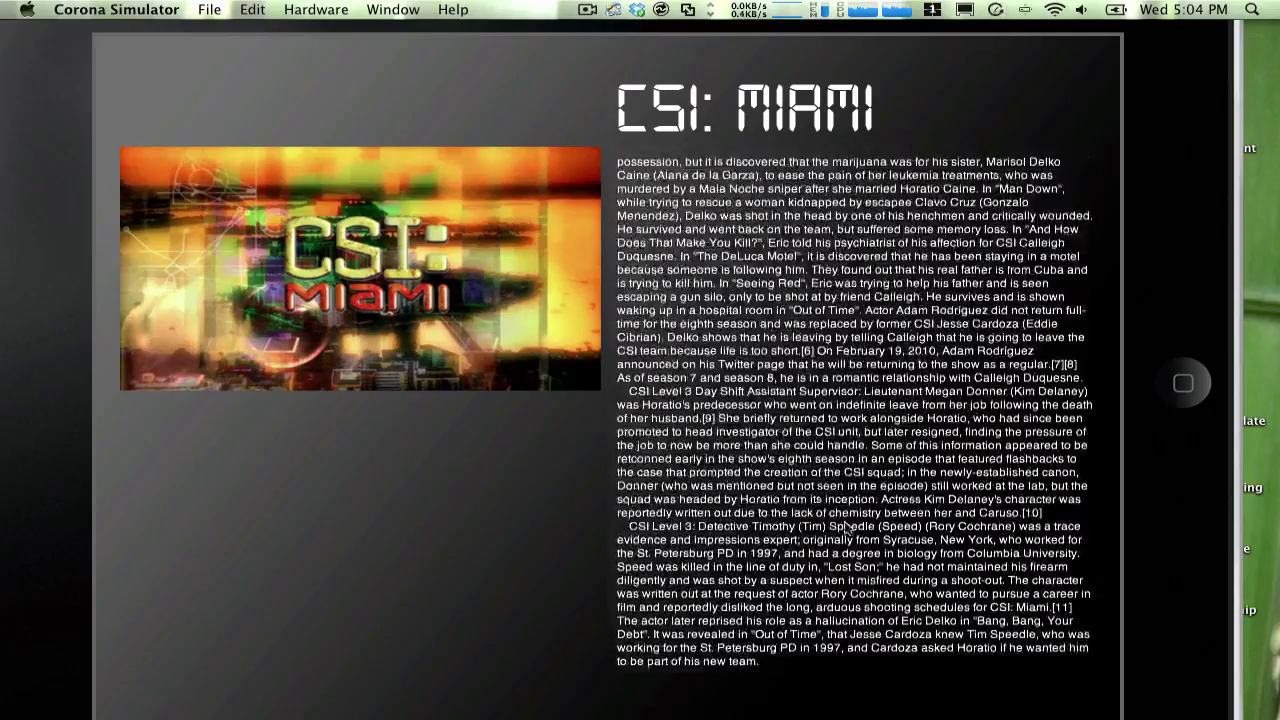
left_click_drag(846, 252, 866, 440)
left_click_drag(852, 275, 836, 530)
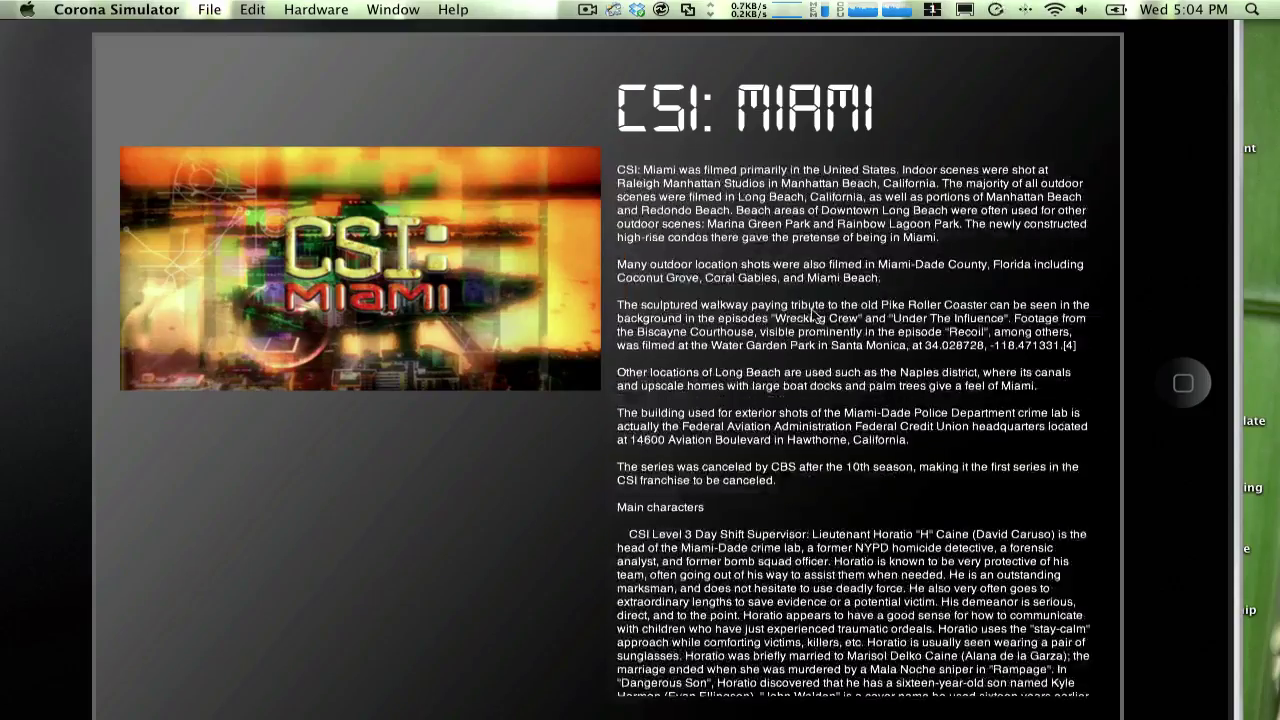
left_click_drag(811, 300, 835, 580)
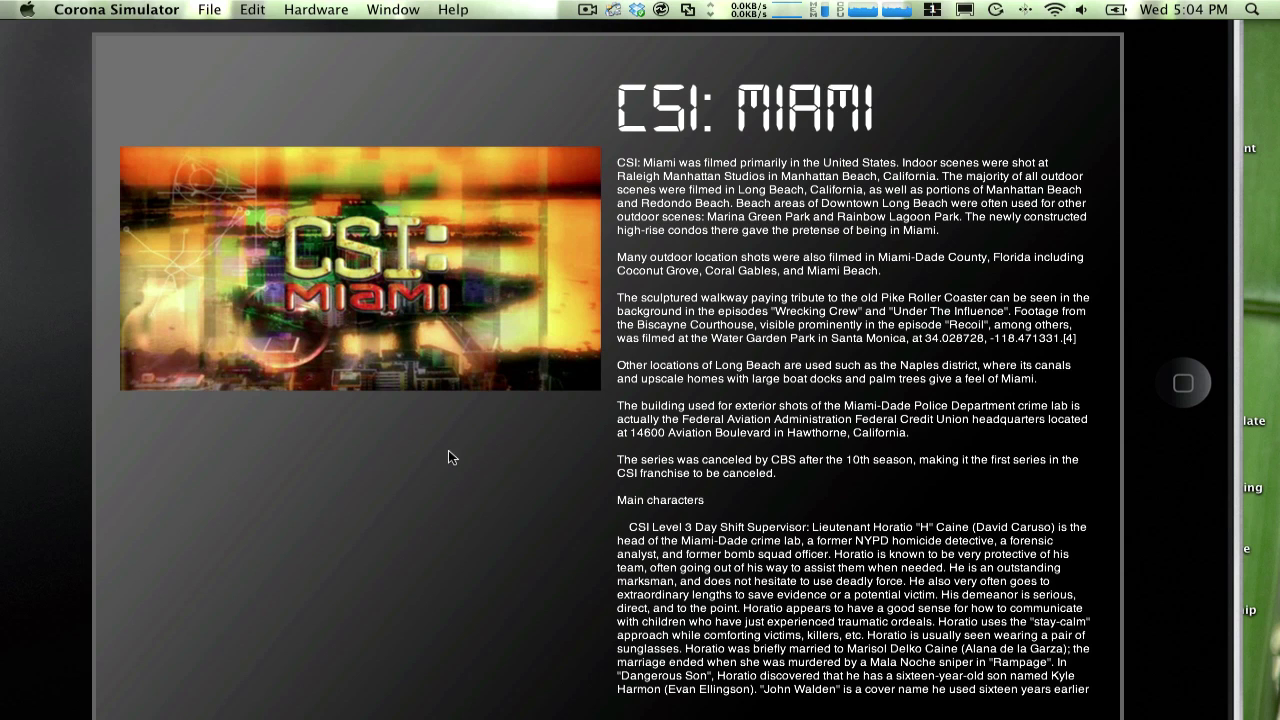
key("super+Tab")
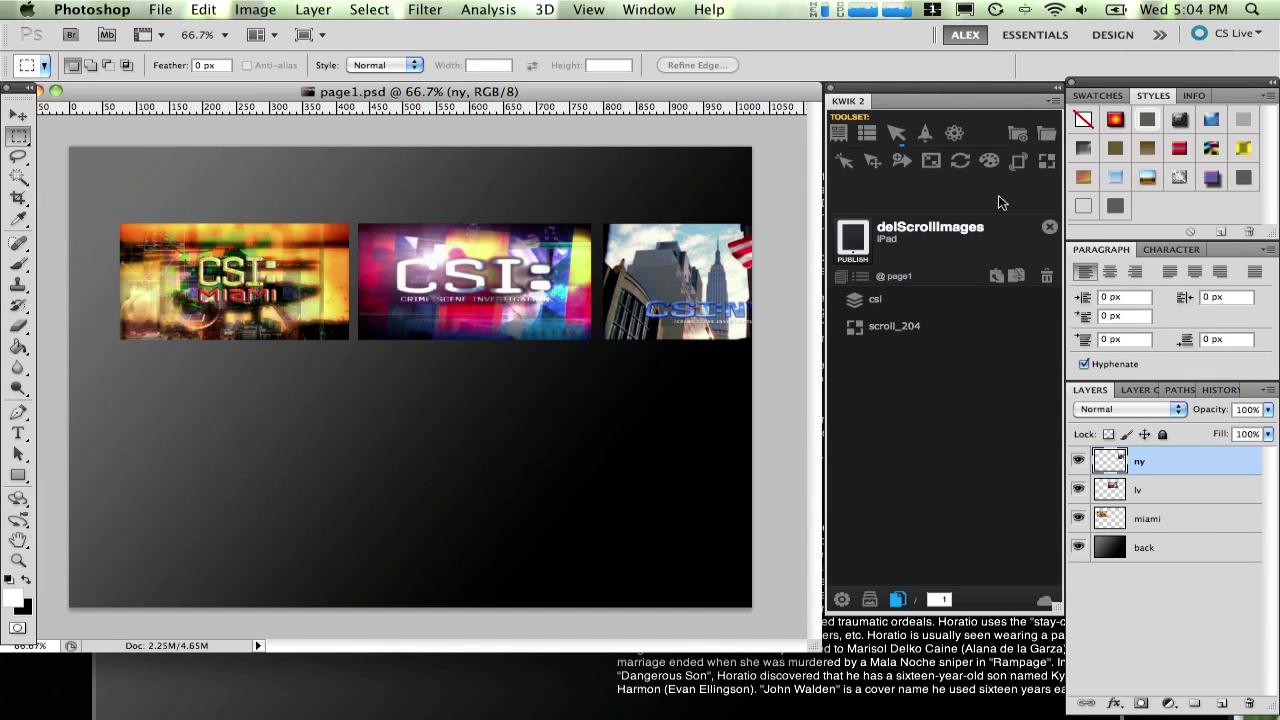
Open the Tut_ScrollView.kwk project file from the Tut_ScrollView folder in K2 and enlarge the dois.psd window to show the whole page
left_click(1046, 133)
scroll(551, 352, "down", 15)
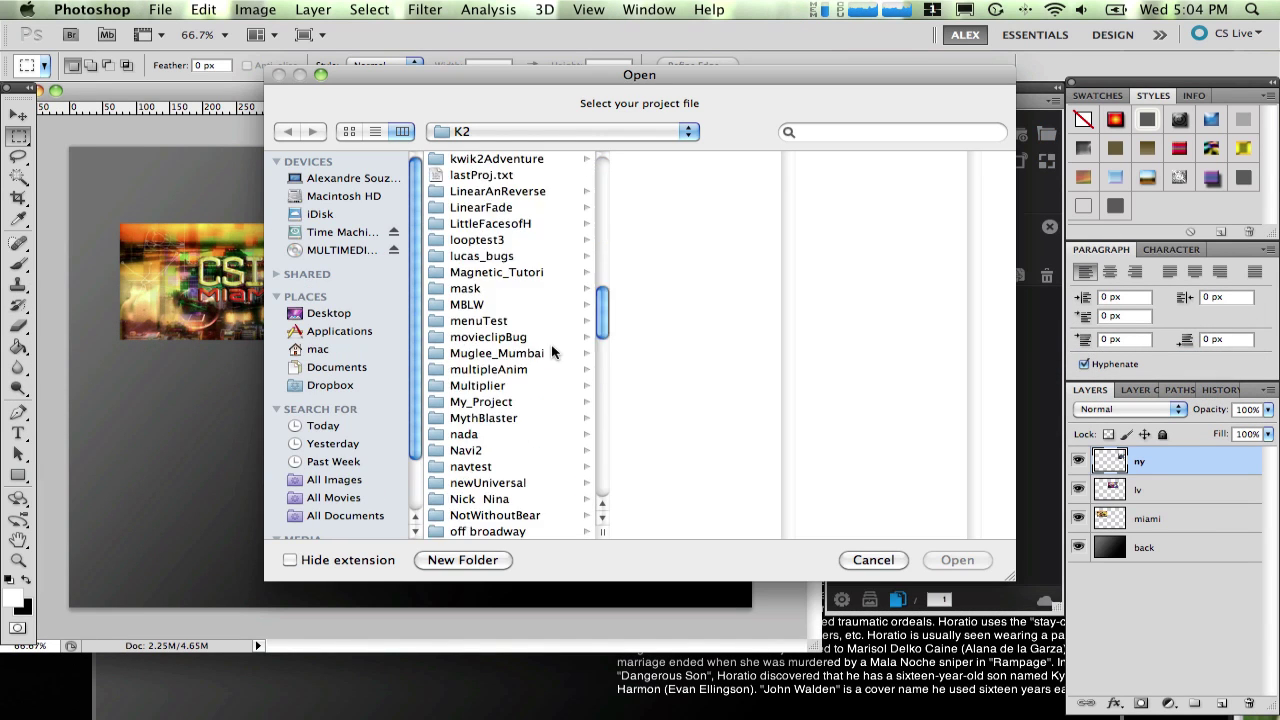
scroll(551, 352, "down", 10)
left_click(531, 337)
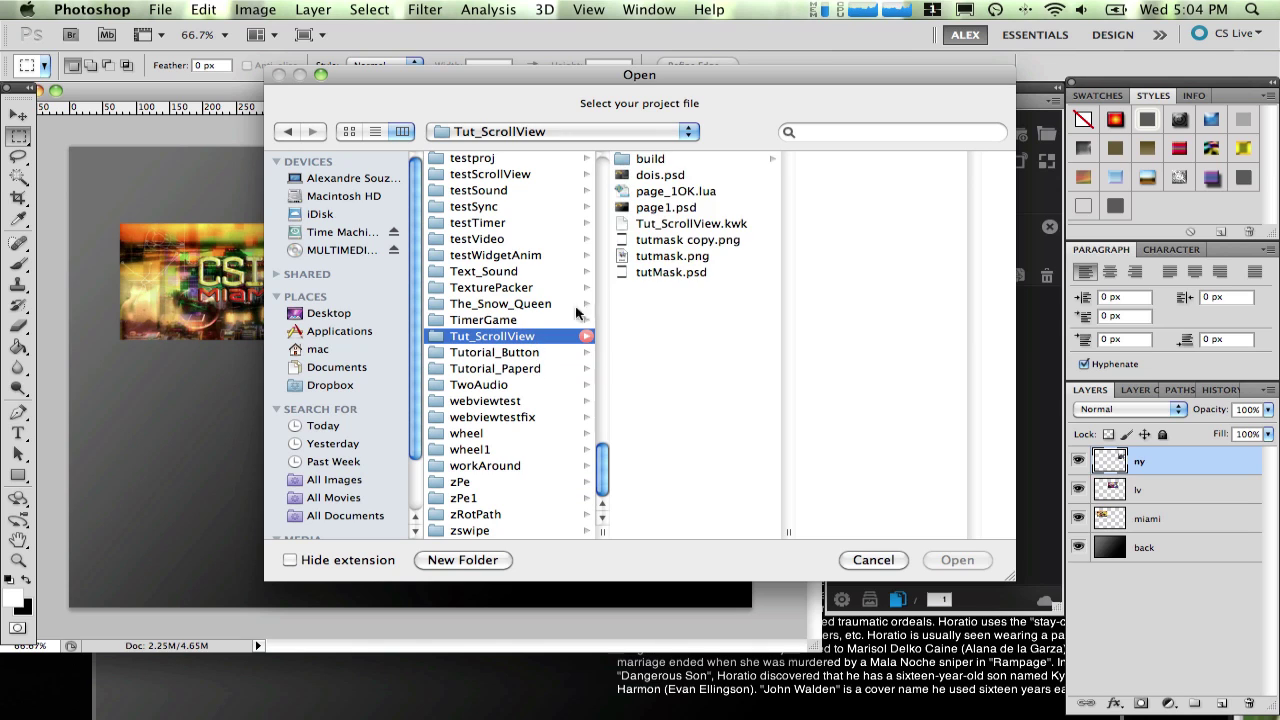
left_click(690, 224)
double_click(690, 224)
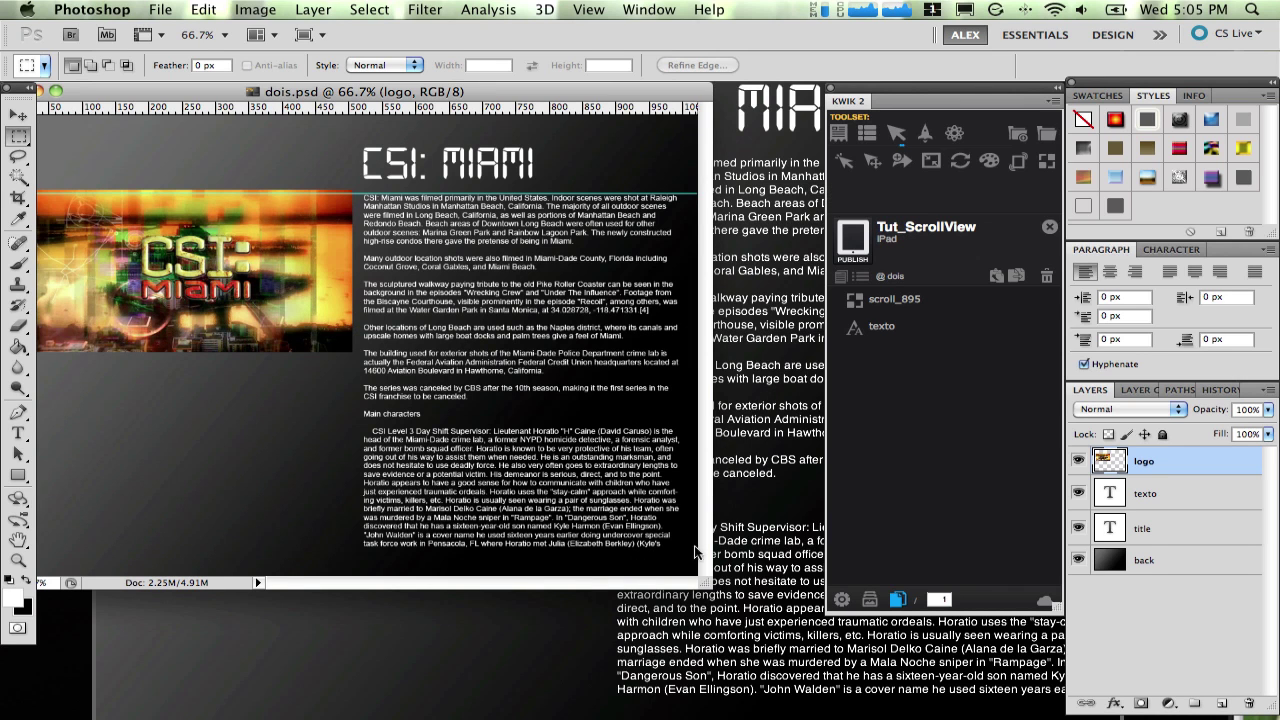
left_click_drag(708, 588, 801, 644)
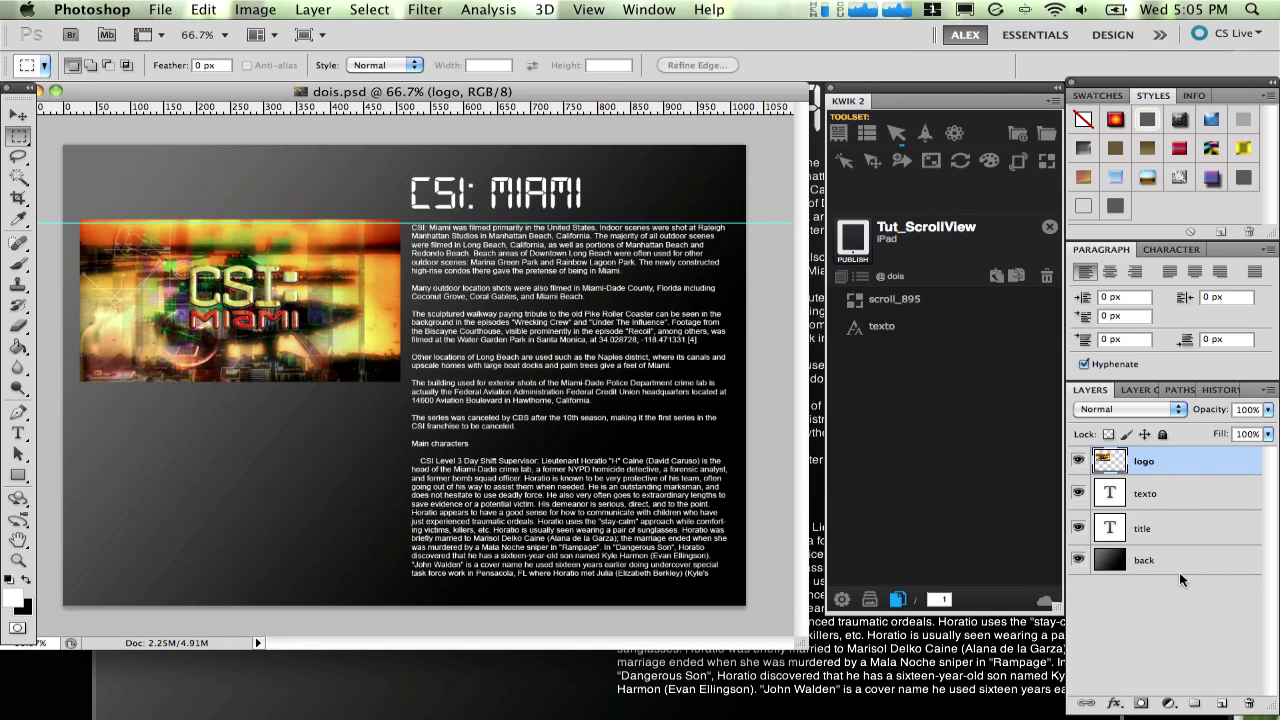
Select the texto layer and remove the horizontal guide above the paragraph text with the Move tool
left_click(1152, 500)
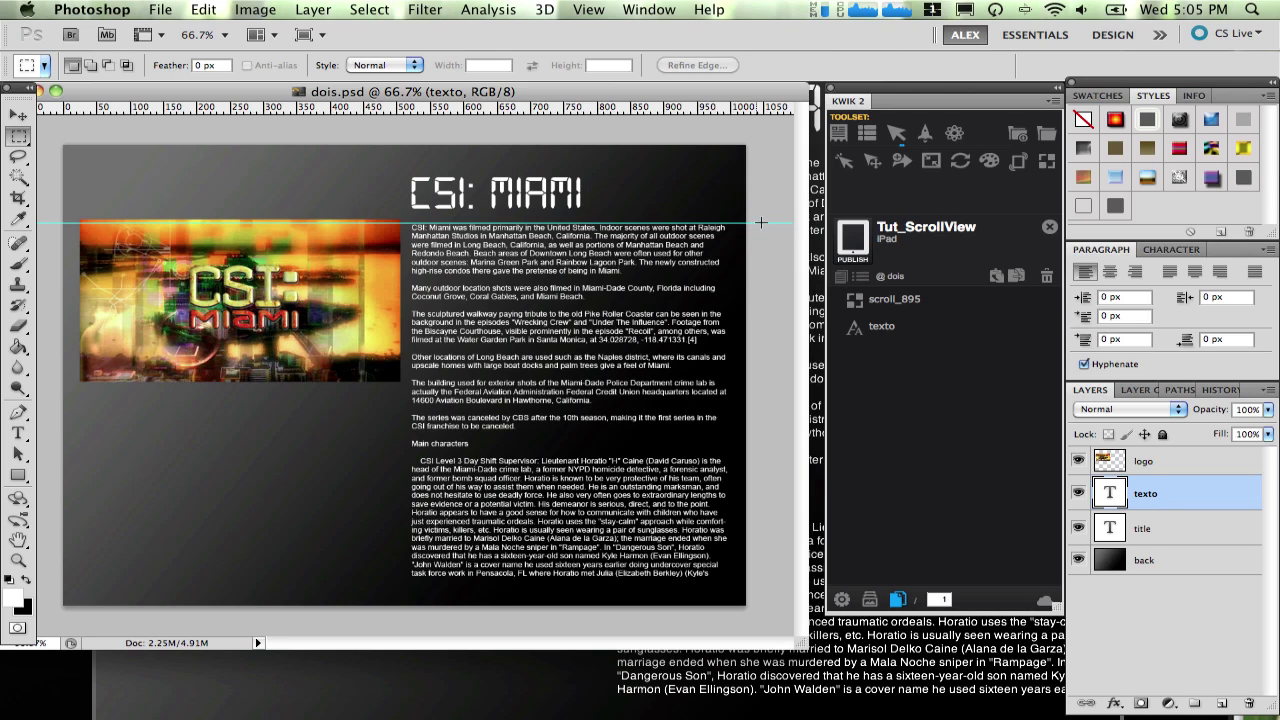
left_click(16, 115)
left_click_drag(759, 222, 760, 105)
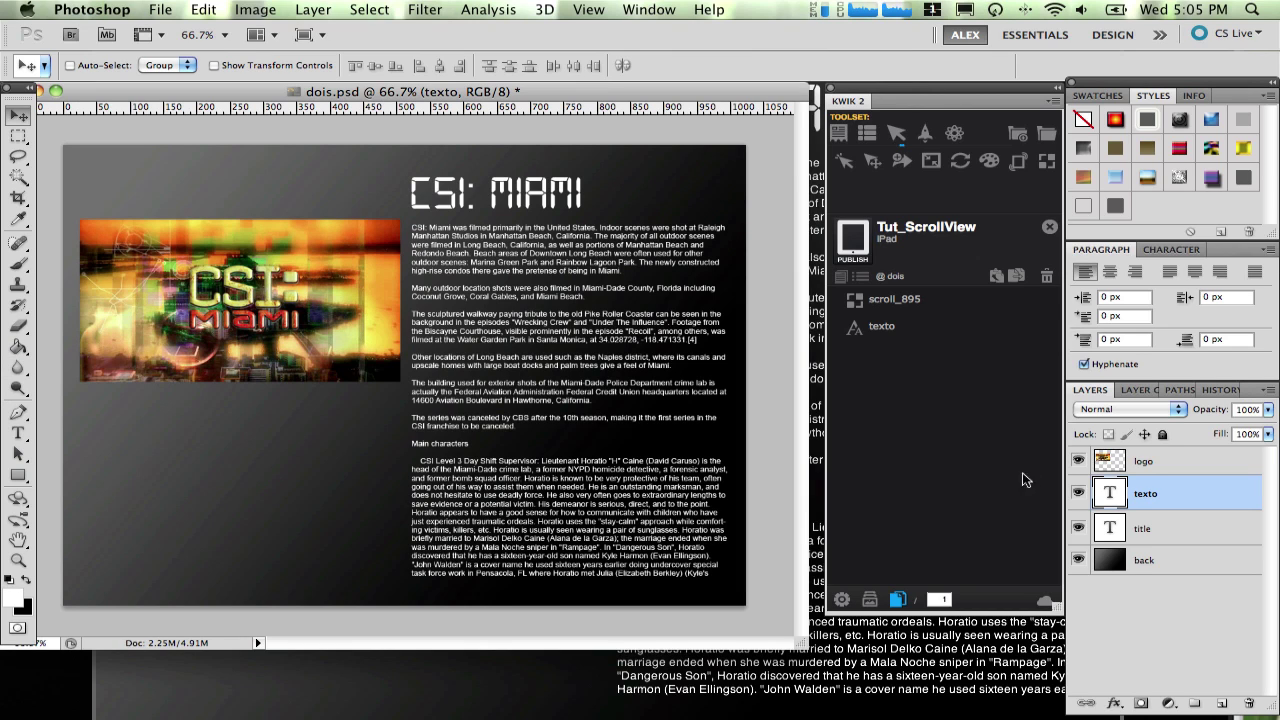
Check the texto layer's paragraph box, then add a line of sample point text below the CSI: Miami image and delete its layer
double_click(1109, 492)
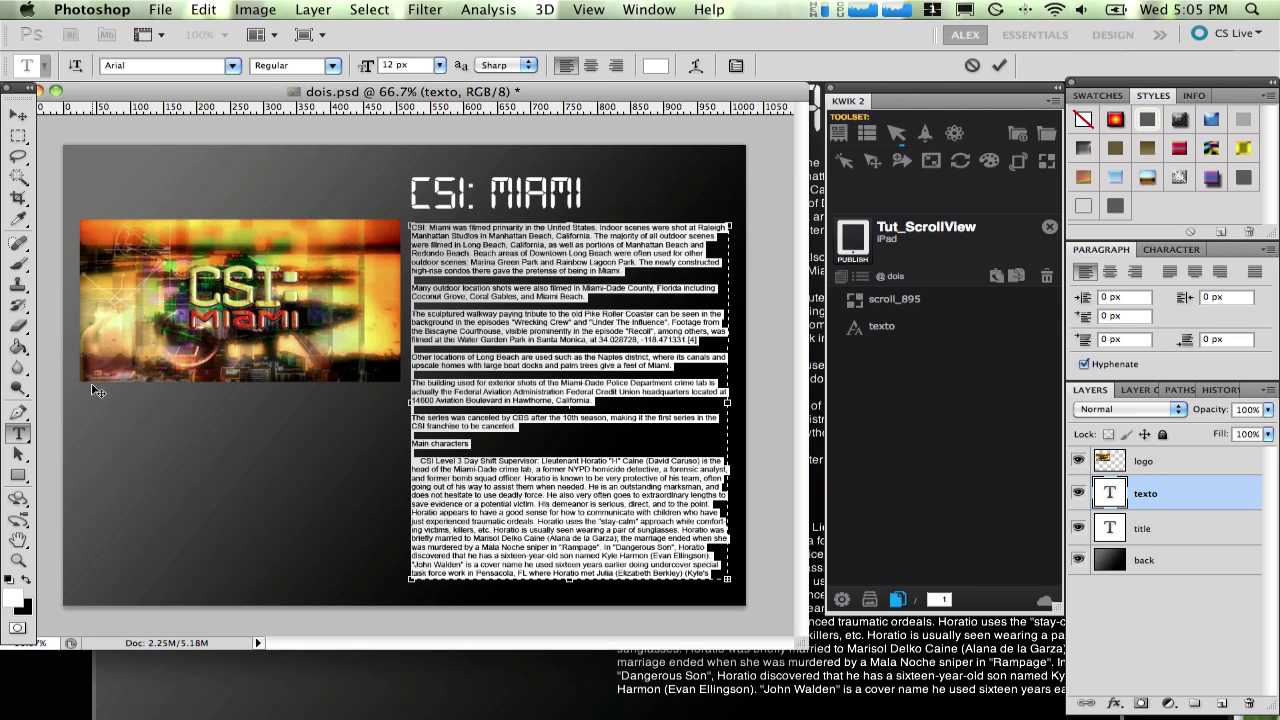
key("Escape")
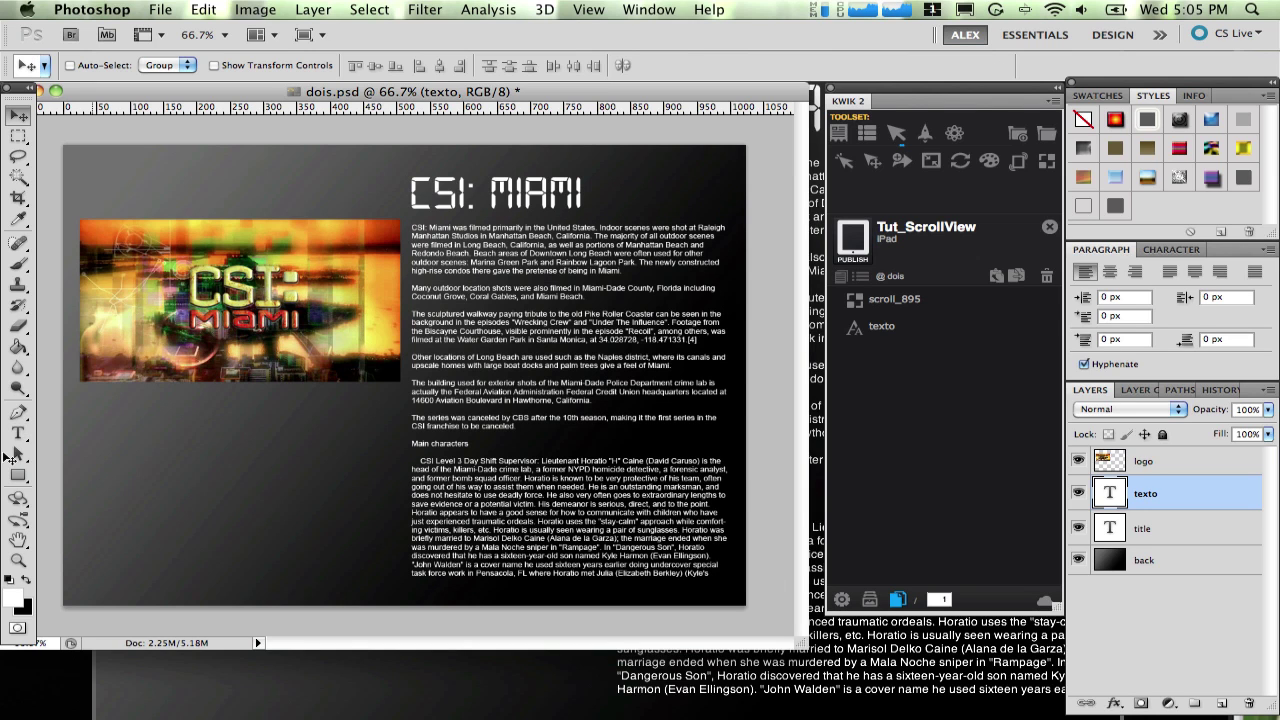
left_click(24, 433)
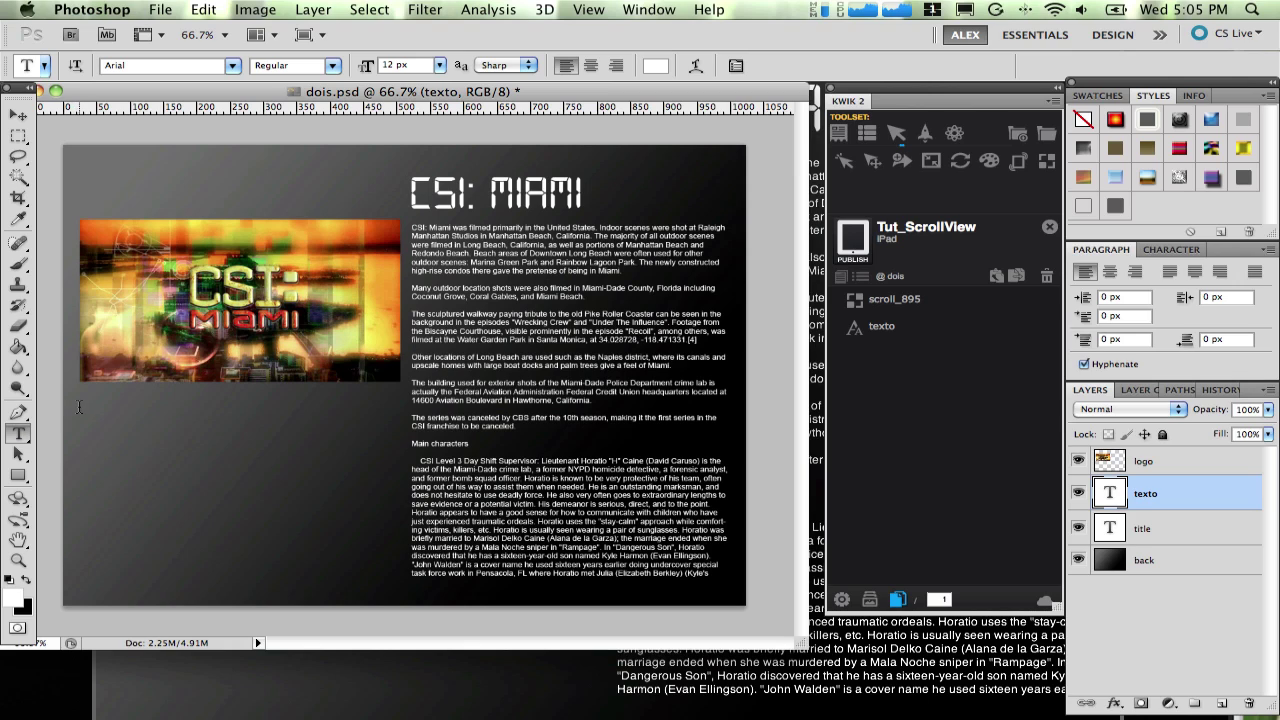
left_click(80, 405)
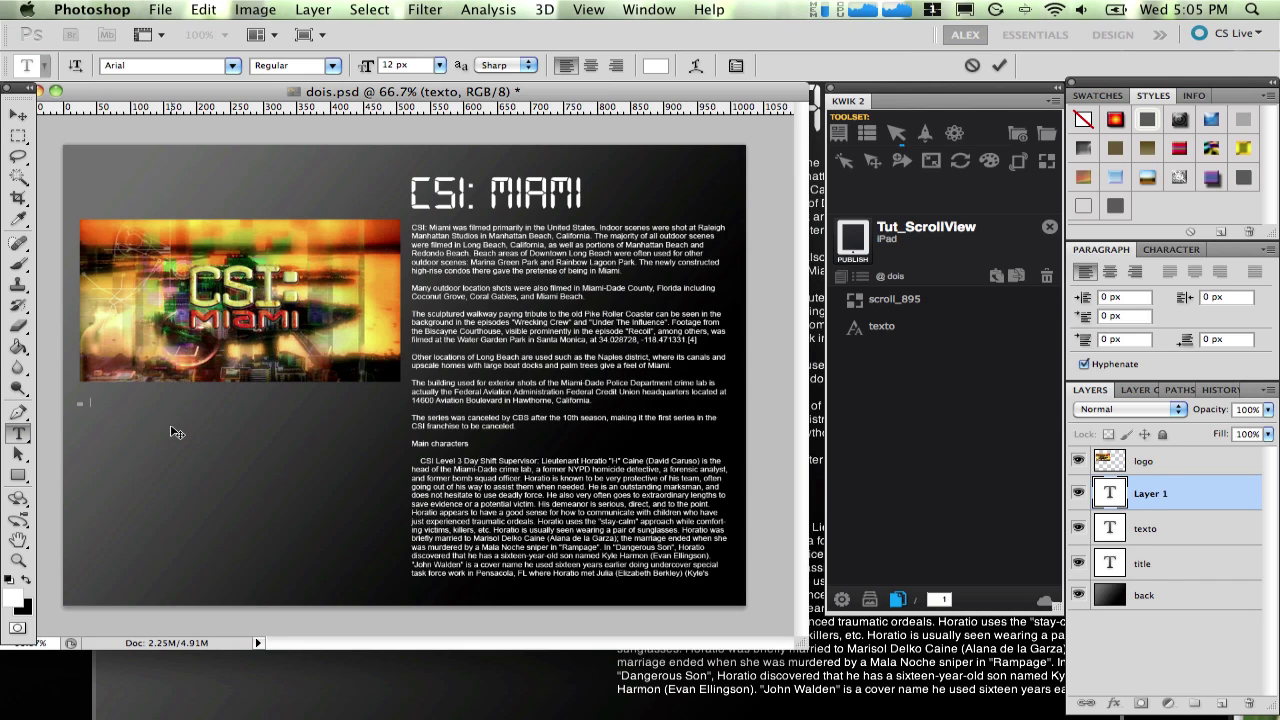
type("dfsdfsdf")
key("super+z")
left_click(1243, 699)
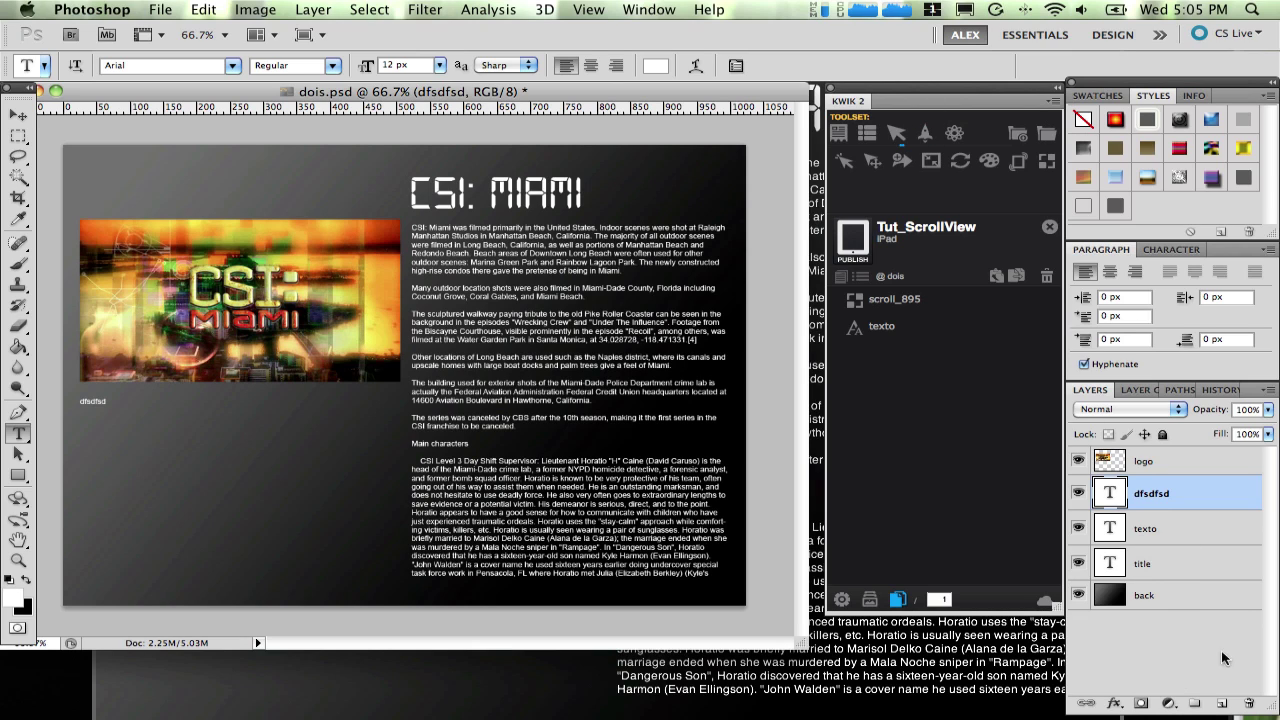
left_click(1248, 706)
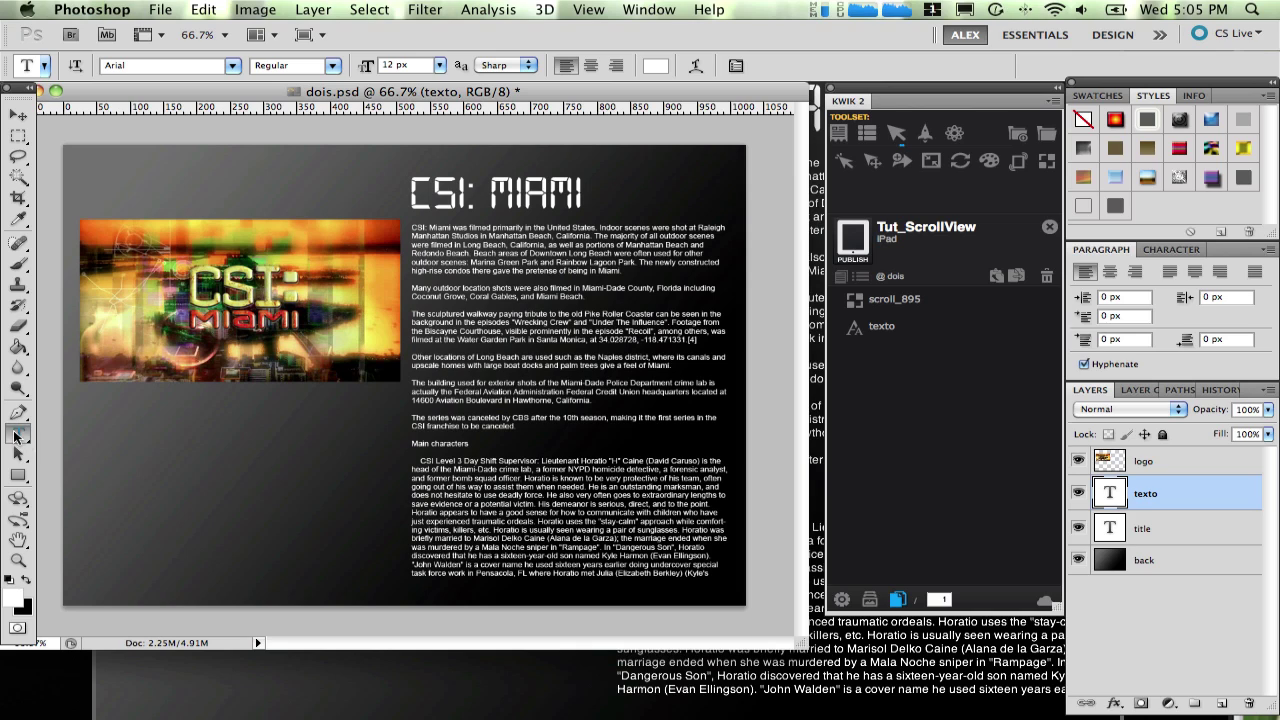
Draw an empty paragraph text box below the CSI: Miami image, matching the image's width, and delete its layer
left_click_drag(84, 394, 400, 575)
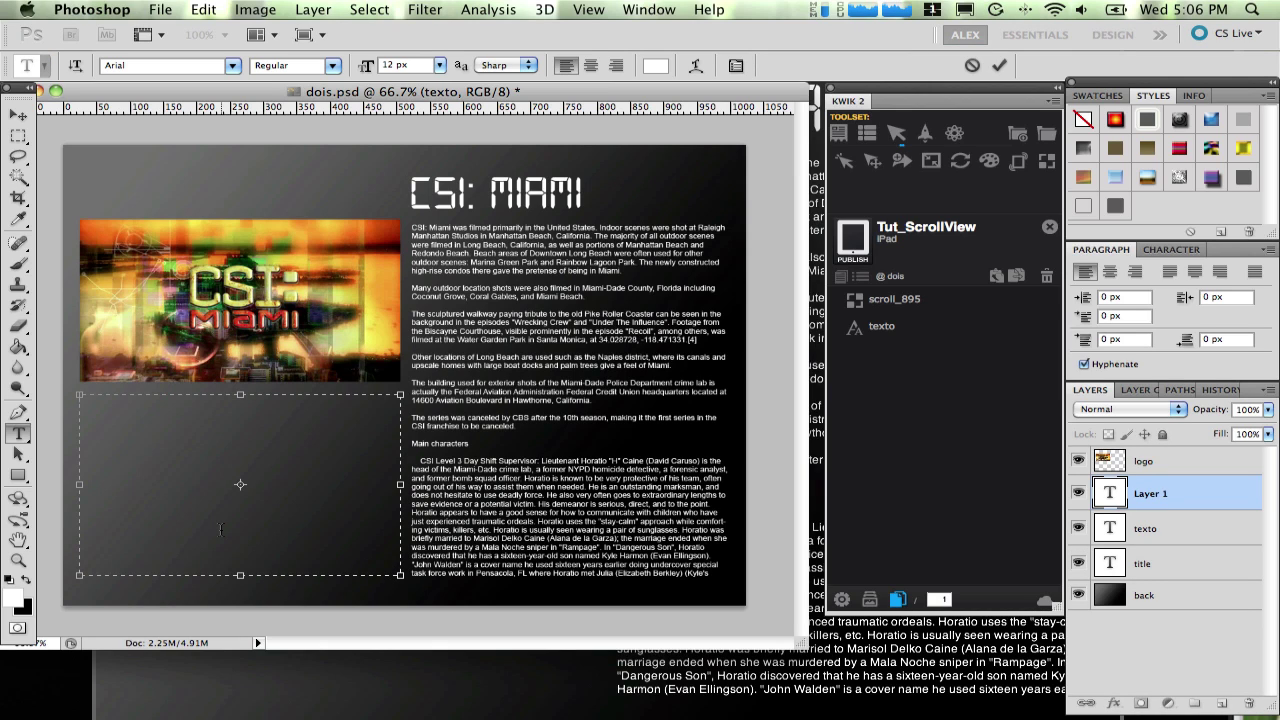
left_click(18, 113)
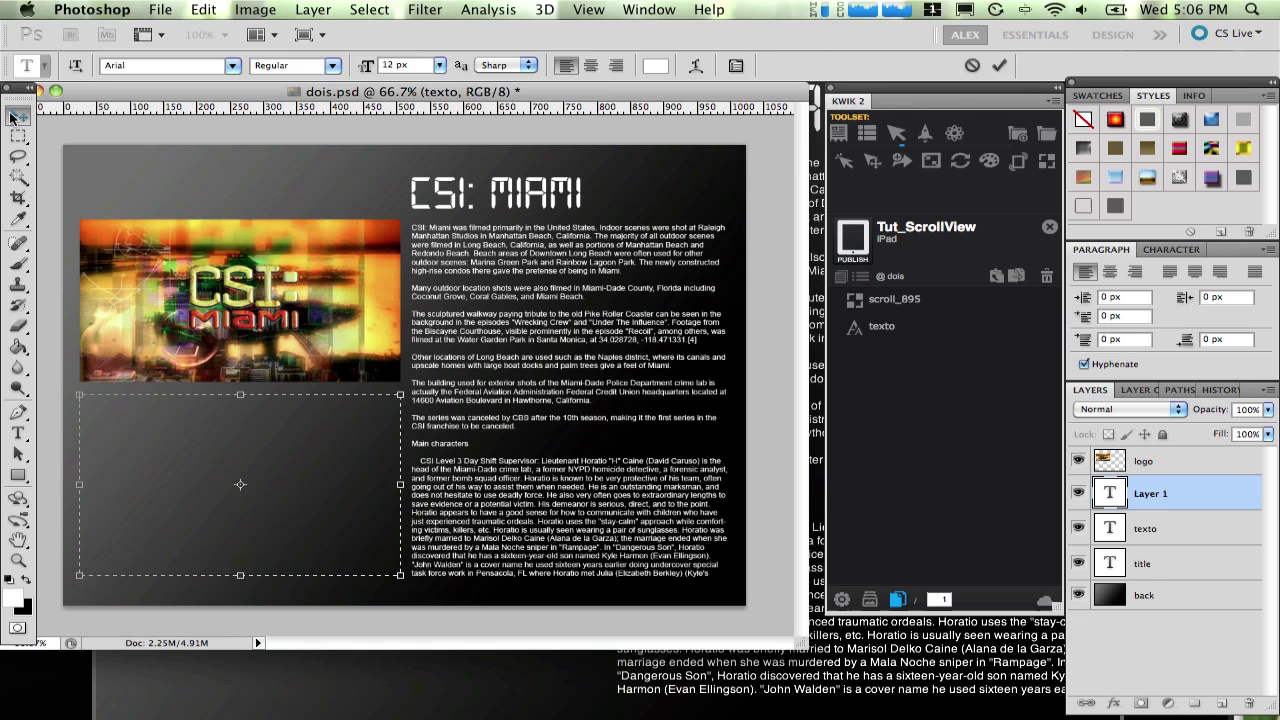
left_click(1249, 704)
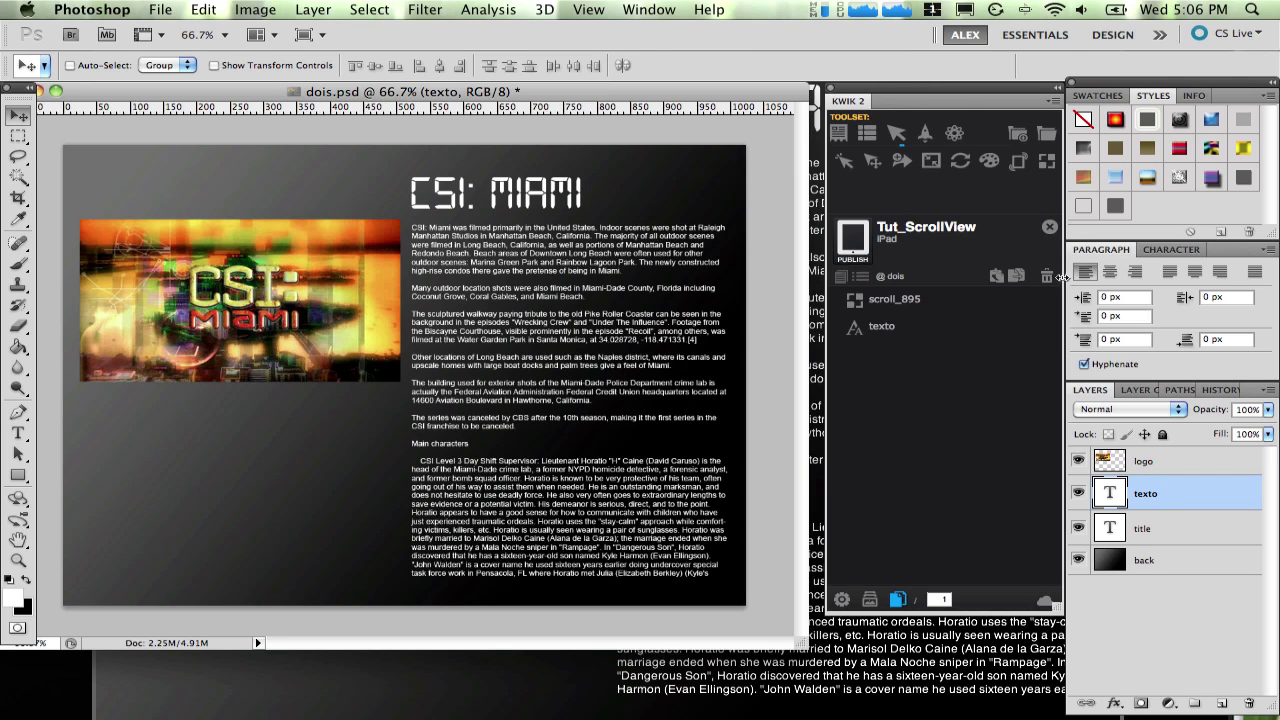
Create a text replacement for the texto layer using the native system font, with a 5 px width offset and a 25 px vertical offset
left_click(870, 135)
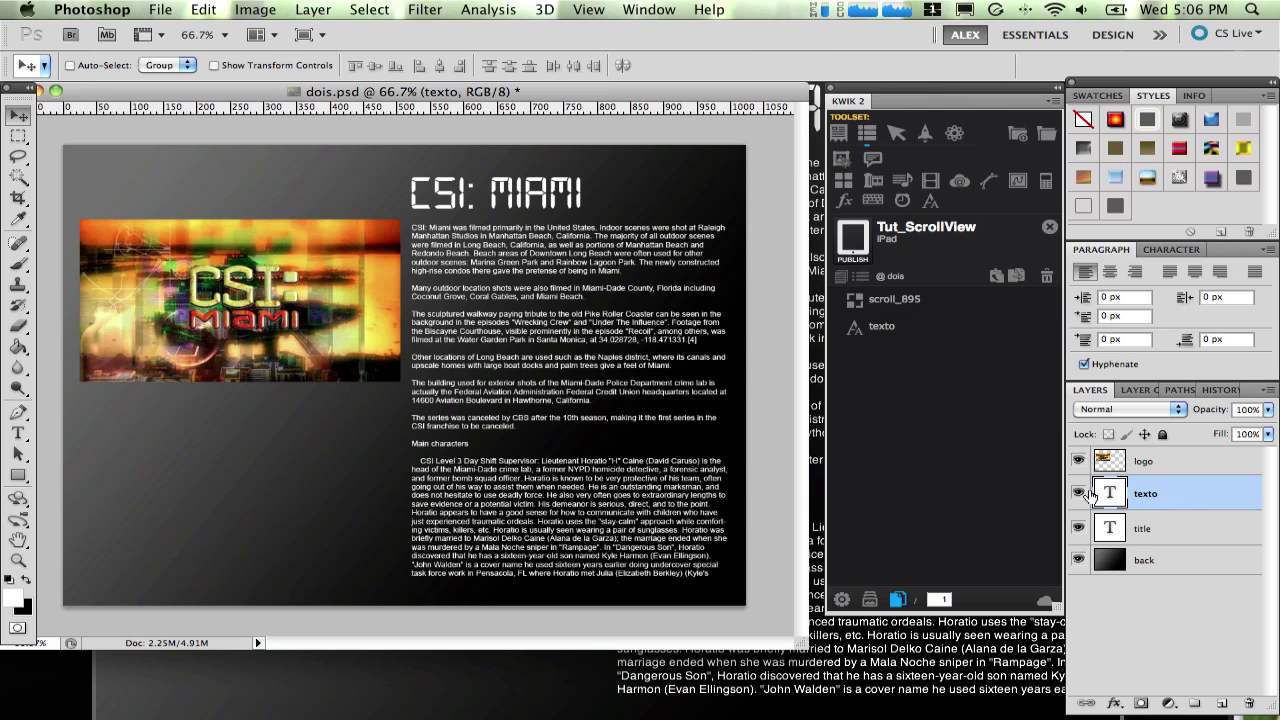
left_click(931, 204)
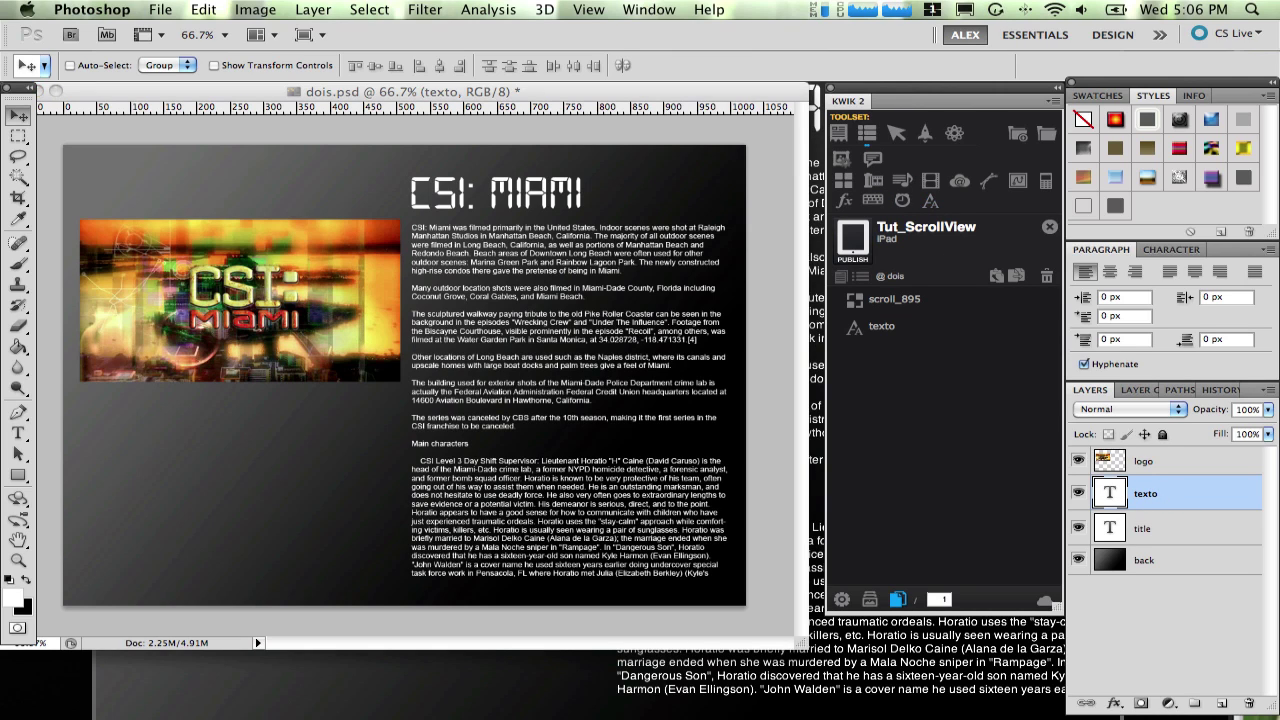
left_click_drag(636, 33, 618, 202)
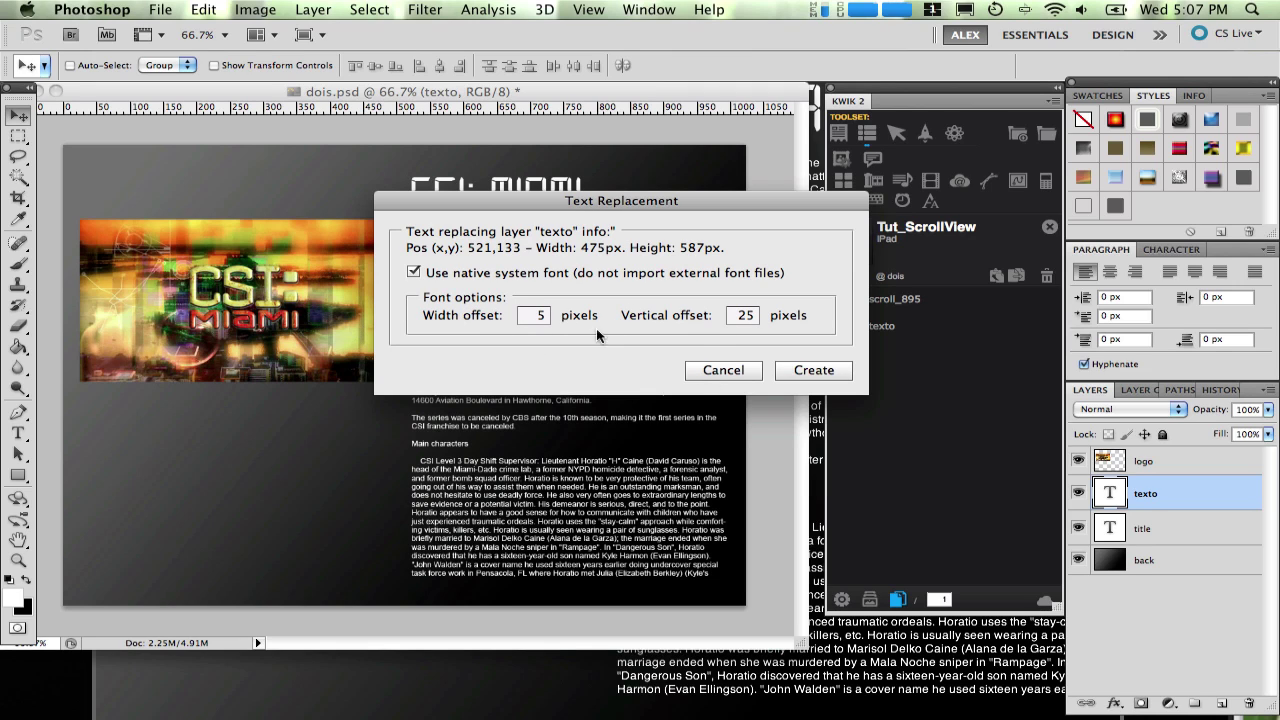
left_click(815, 370)
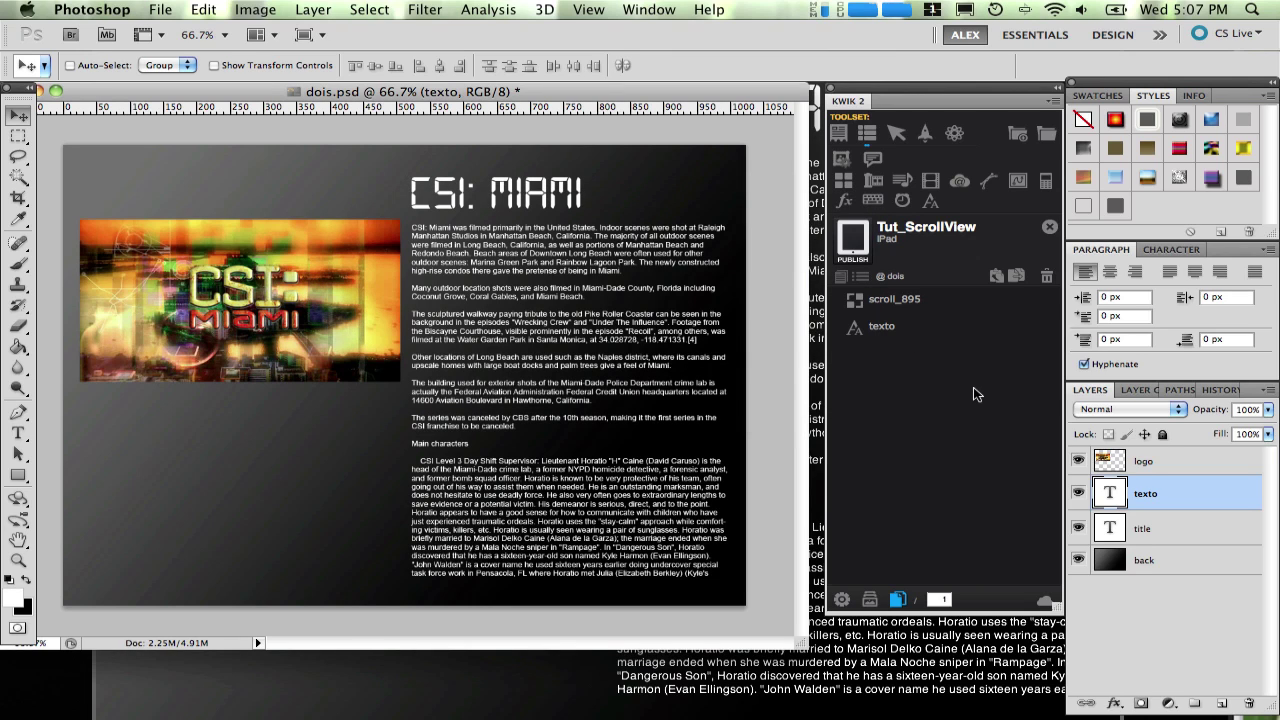
Edit the scroll_895 scroll object to use the Page height
left_click(864, 305)
left_click(868, 300)
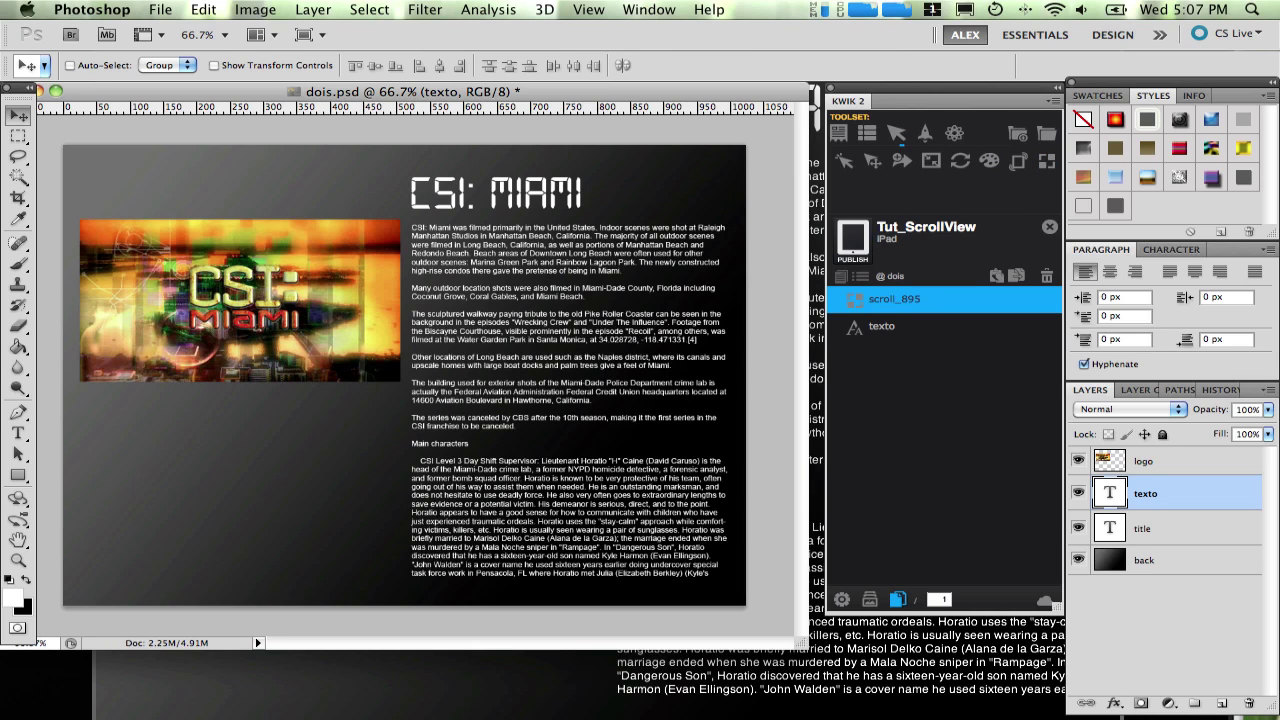
double_click(852, 299)
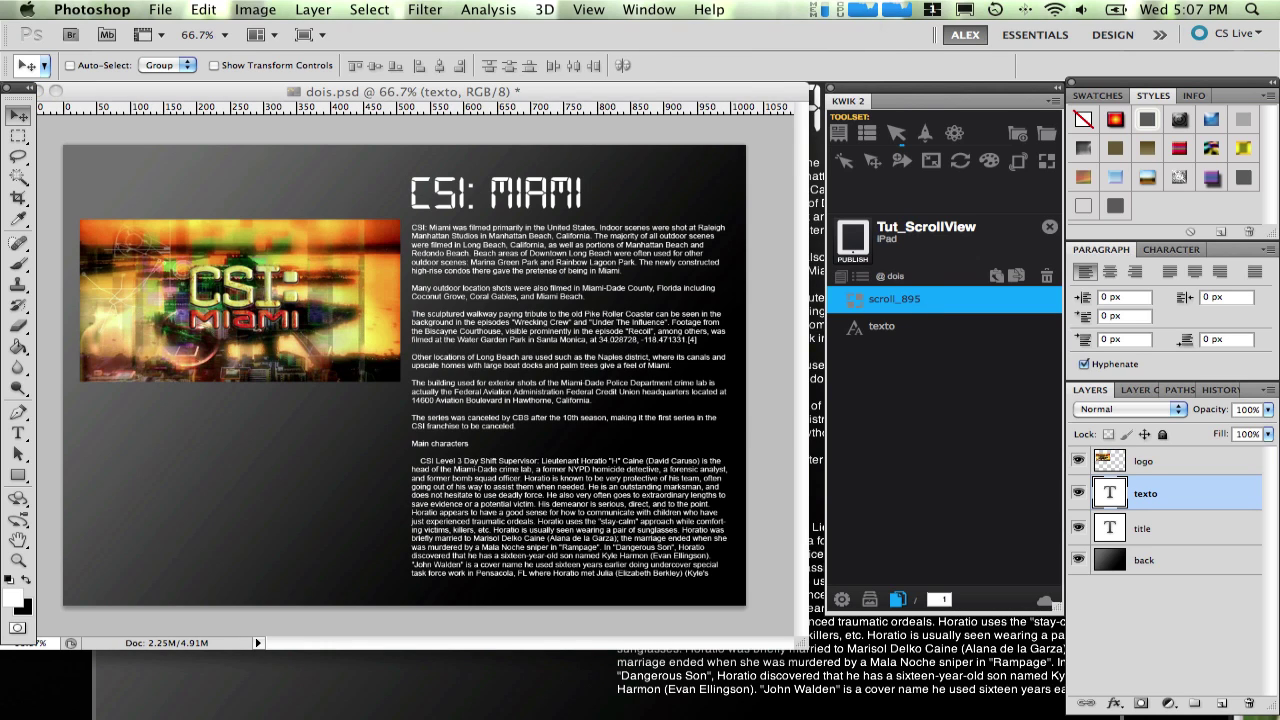
left_click_drag(716, 102, 667, 164)
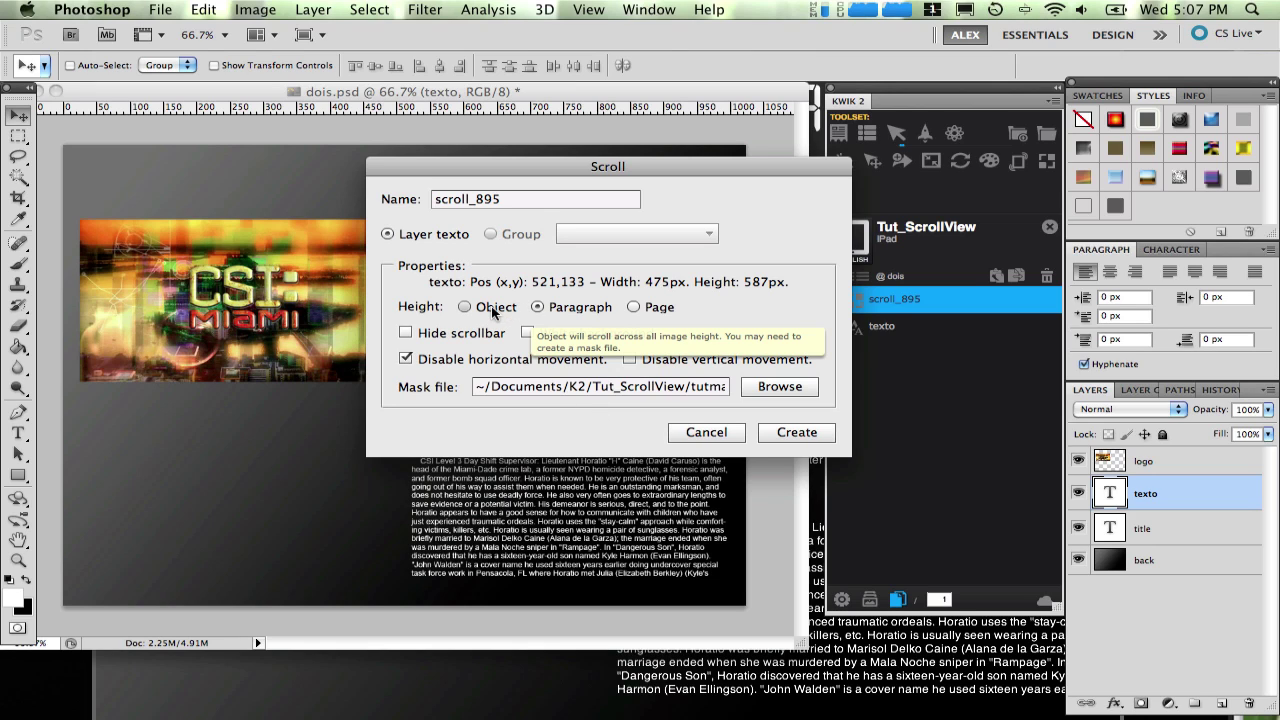
left_click(645, 309)
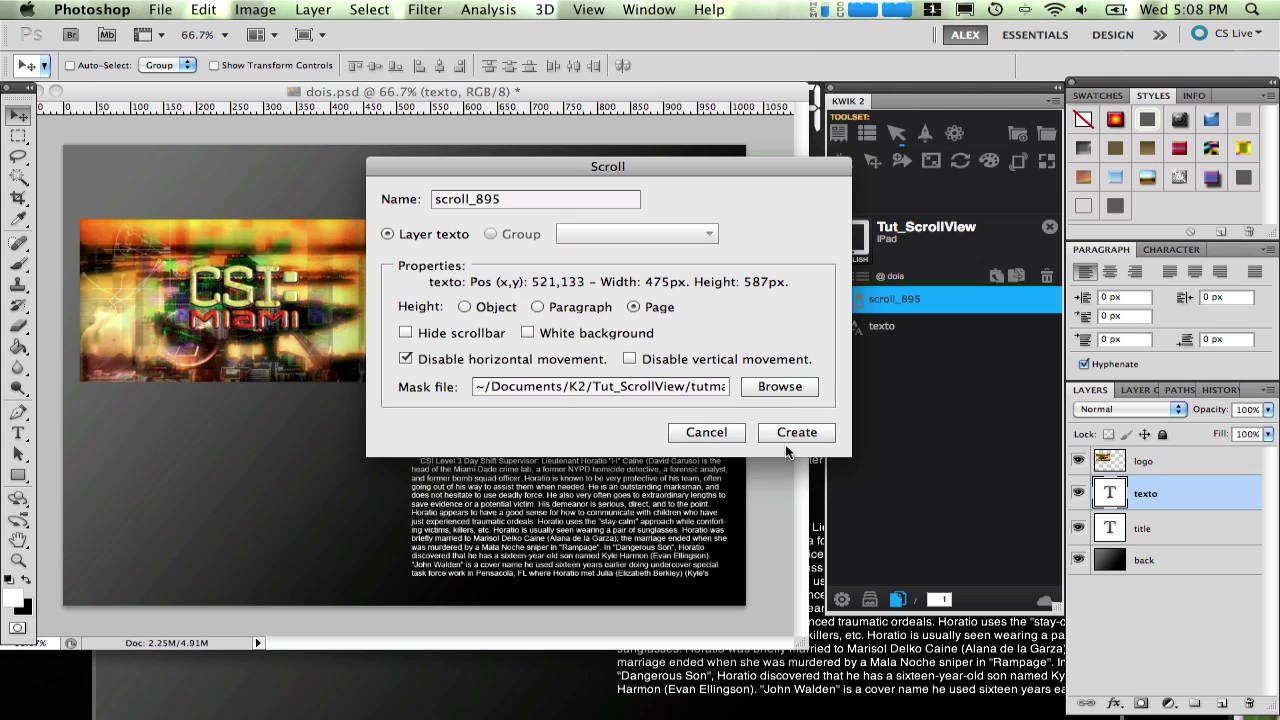
left_click(793, 433)
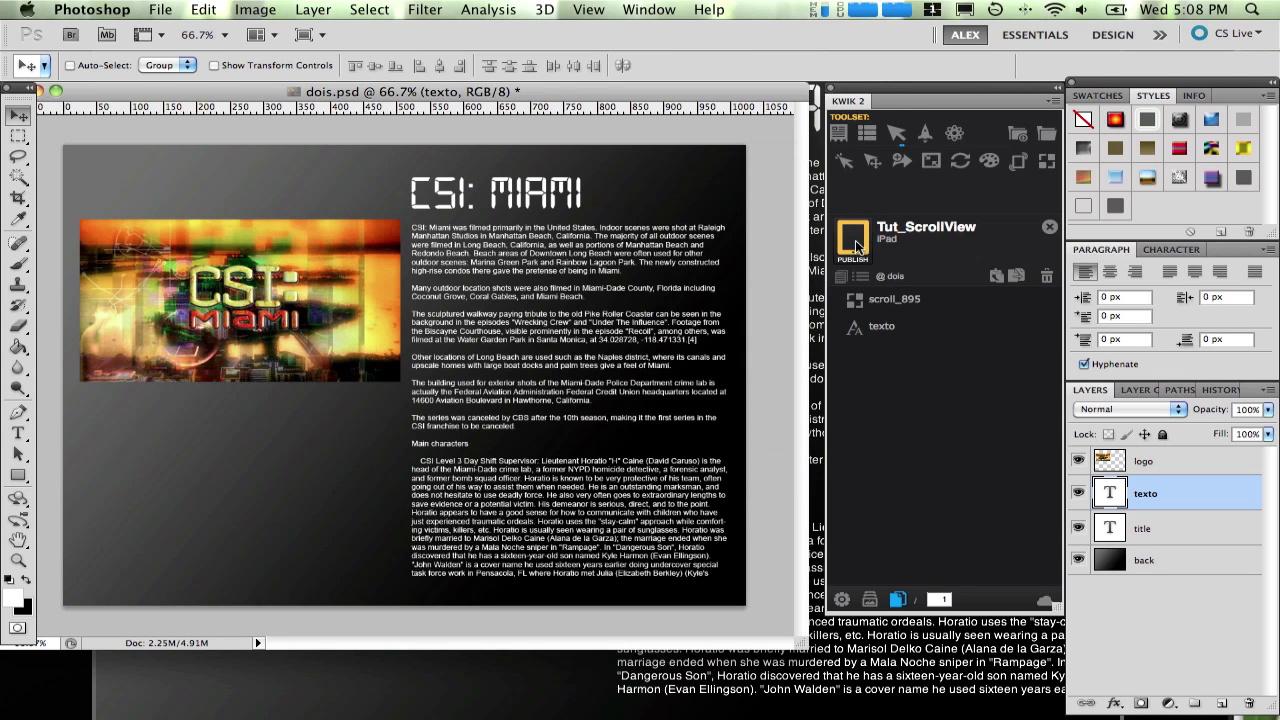
Publish the project and scroll the CSI: Miami text down and back up to its beginning in the Corona Simulator
left_click(856, 244)
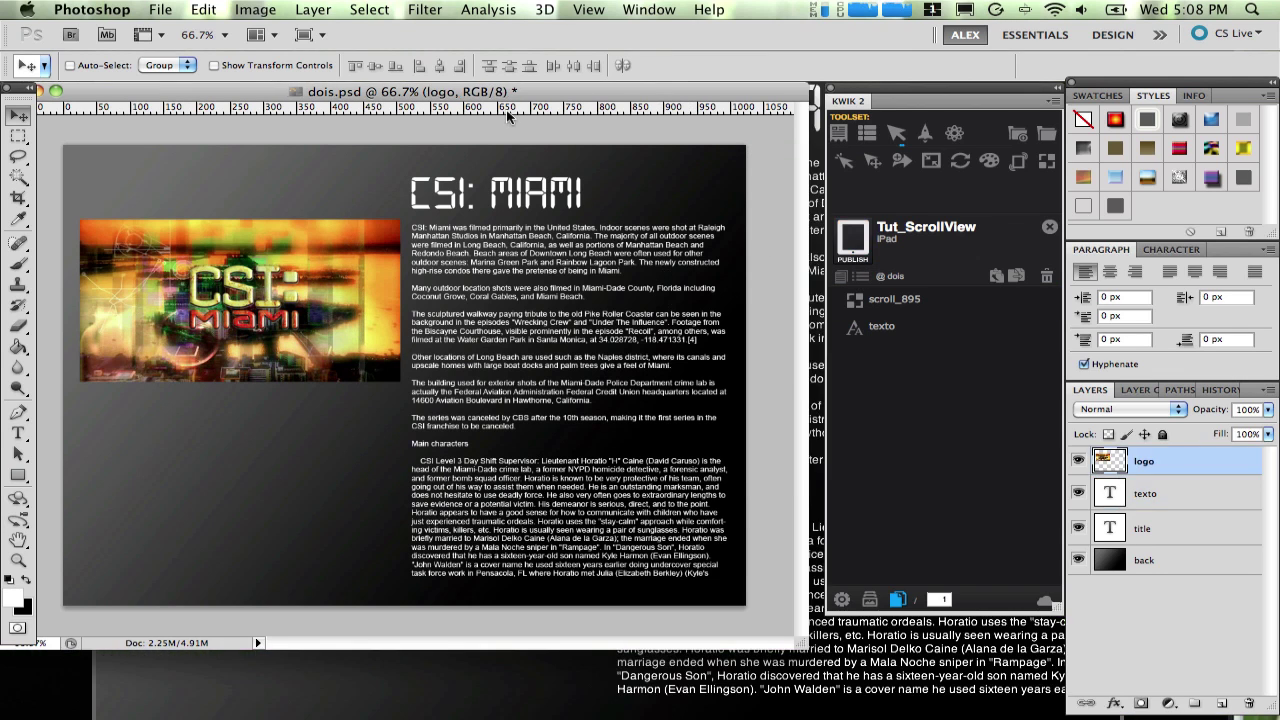
left_click(805, 325)
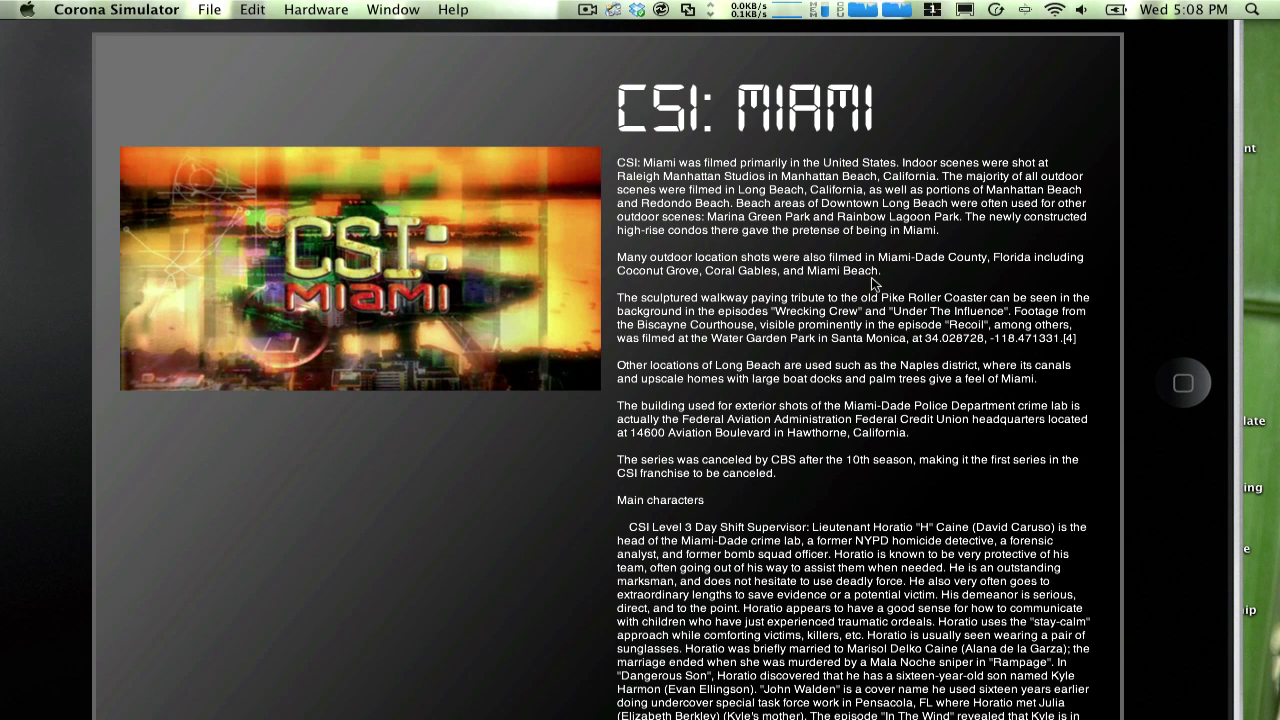
left_click_drag(848, 587, 865, 258)
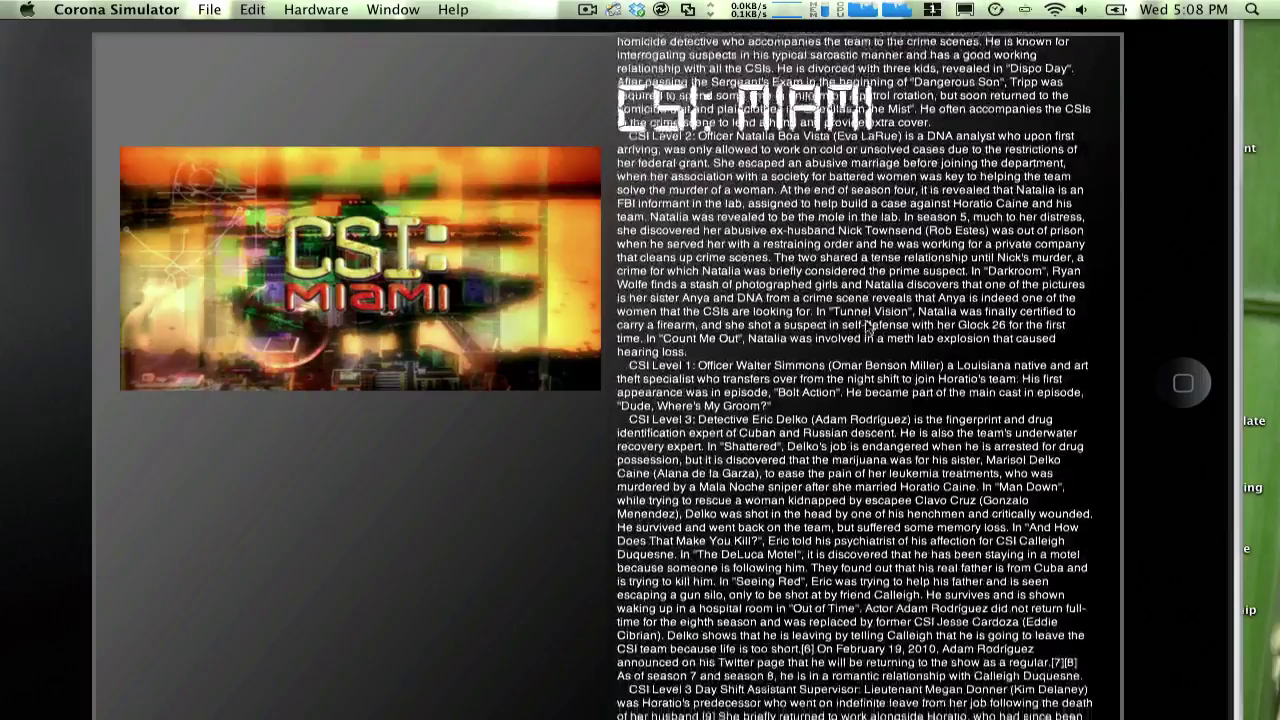
left_click_drag(876, 240, 922, 432)
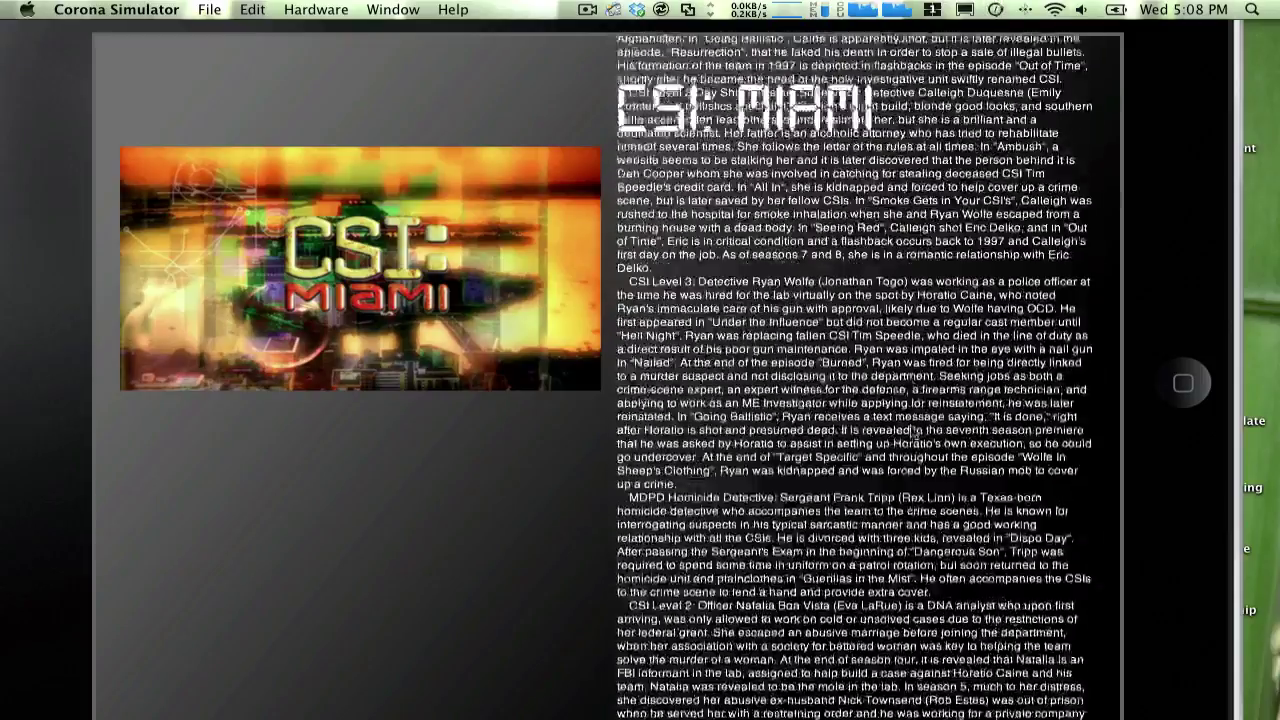
left_click_drag(838, 225, 880, 340)
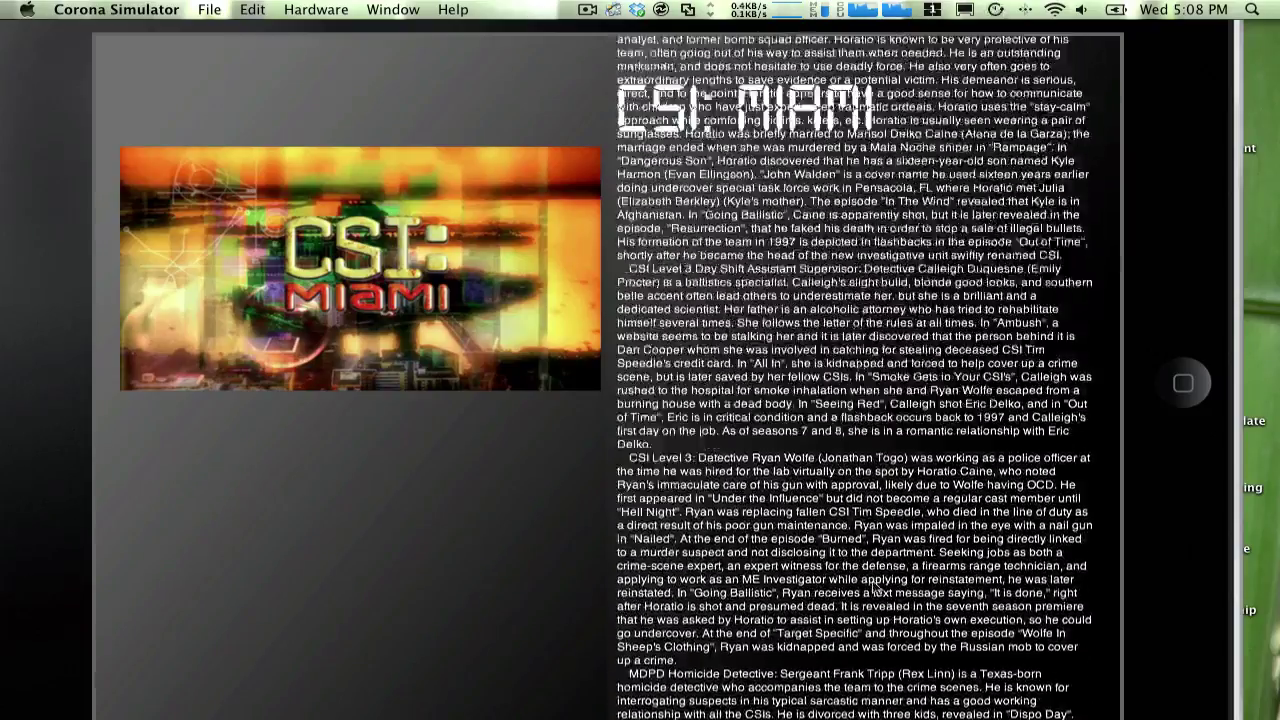
left_click_drag(899, 209, 877, 636)
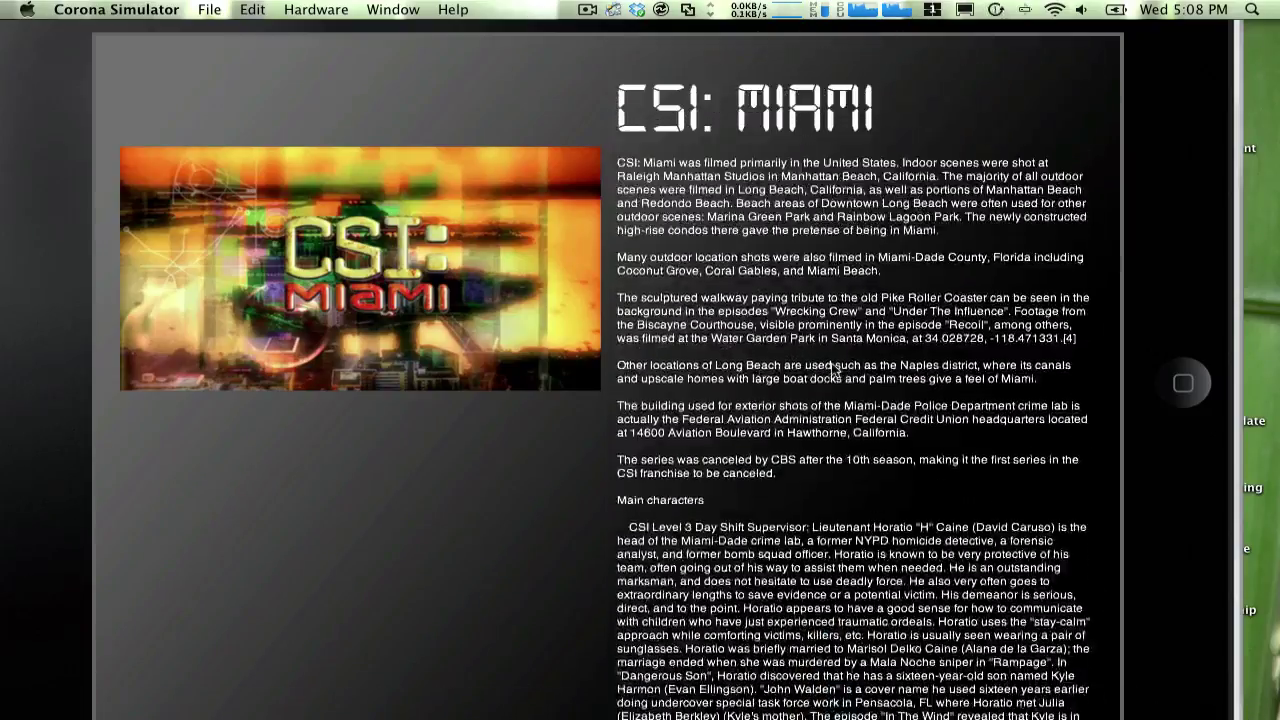
left_click_drag(831, 371, 855, 654)
mouse_move(853, 713)
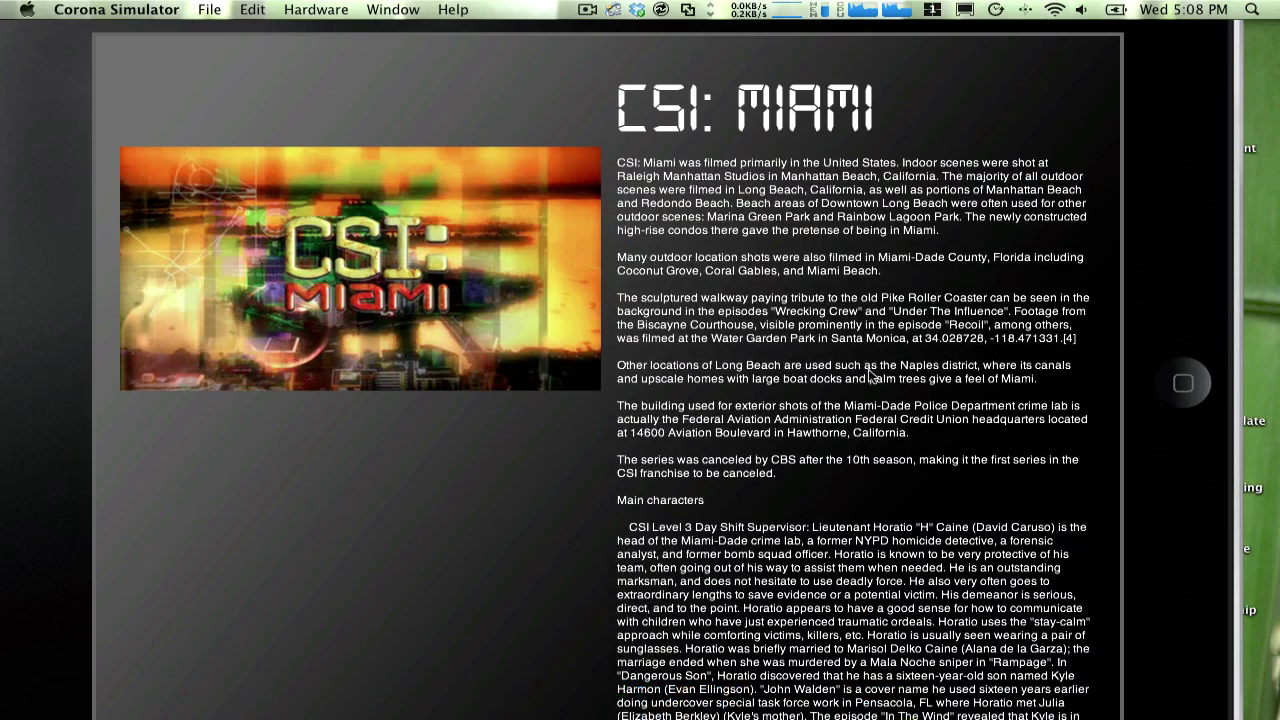
left_click_drag(874, 510, 876, 640)
Return to Photoshop and edit the scroll_895 scroll object to use the Object height with no mask file
key("super+Tab")
left_click(858, 306)
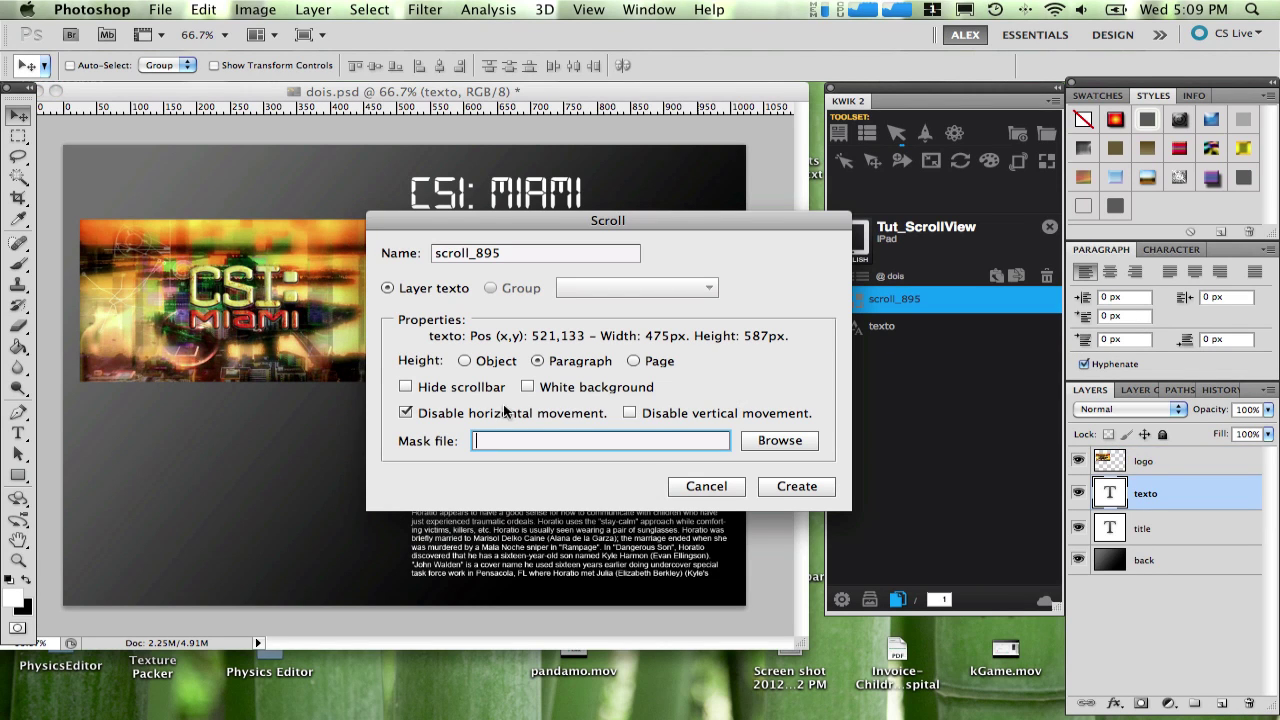
left_click(497, 364)
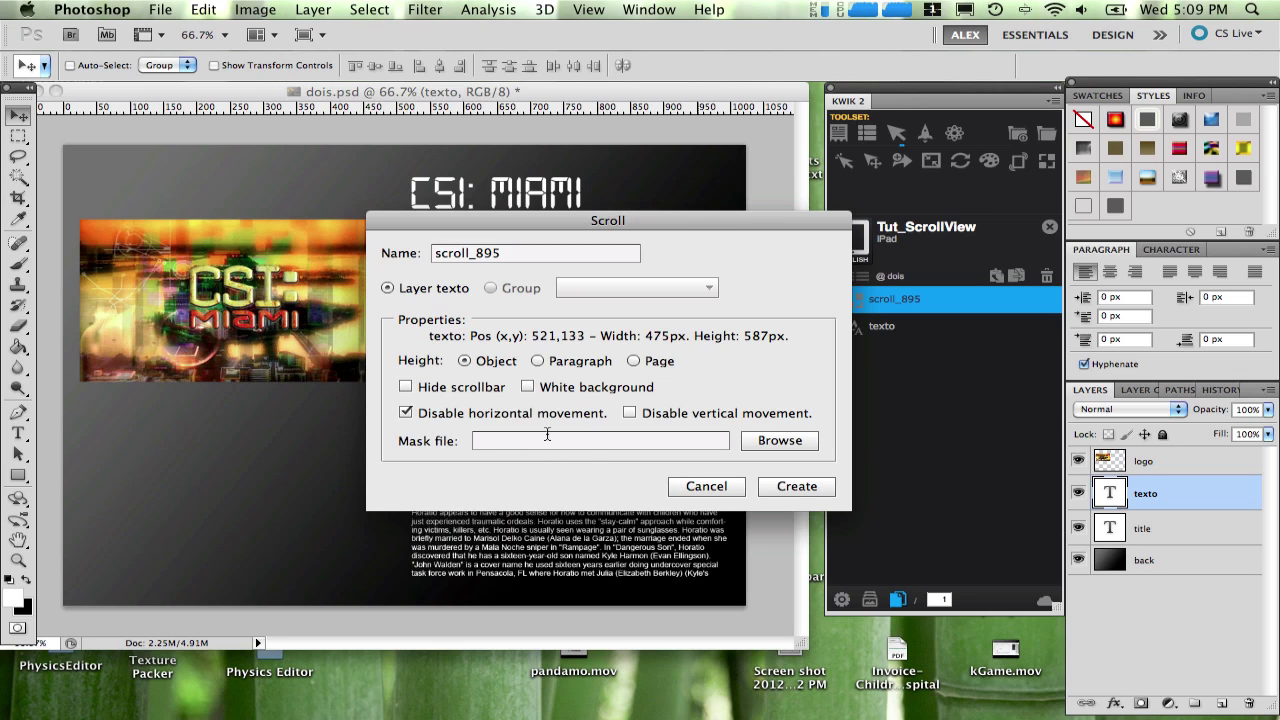
left_click(798, 491)
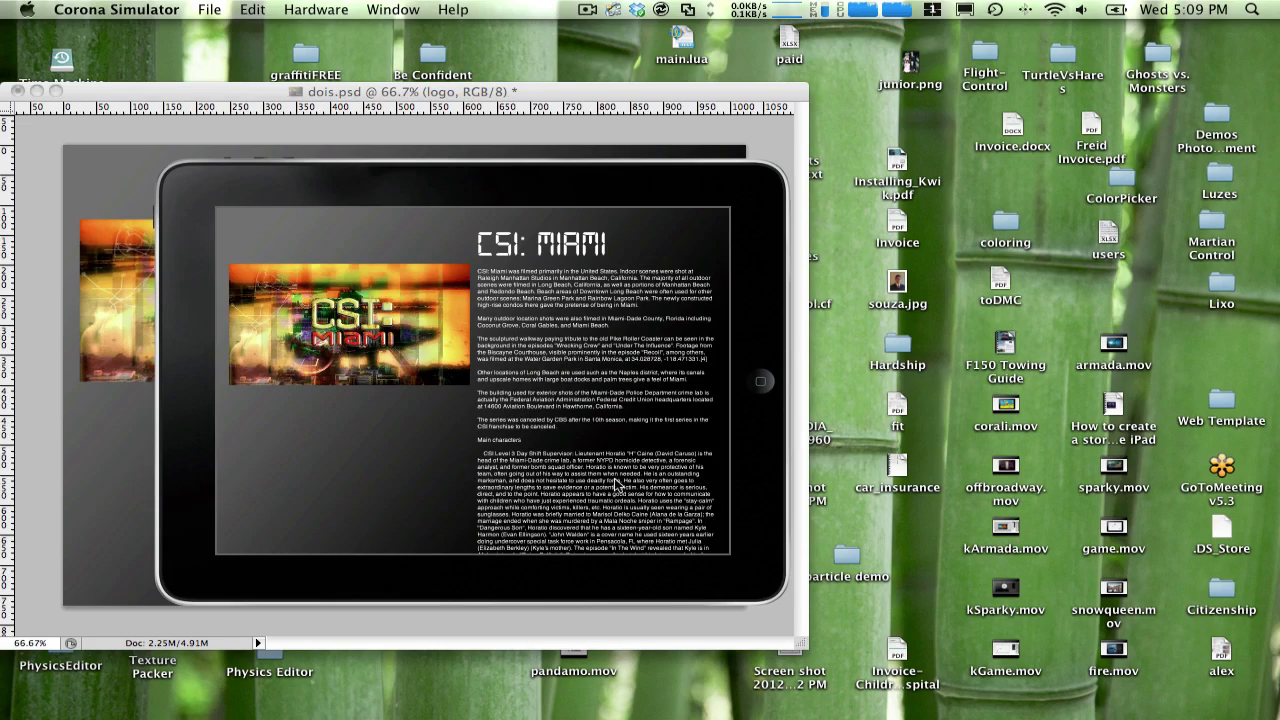
Scroll the CSI: Miami text down and up in the simulator to check the Object height setting
left_click_drag(620, 486, 611, 108)
left_click_drag(602, 300, 583, 706)
left_click_drag(588, 486, 558, 530)
left_click_drag(590, 476, 600, 82)
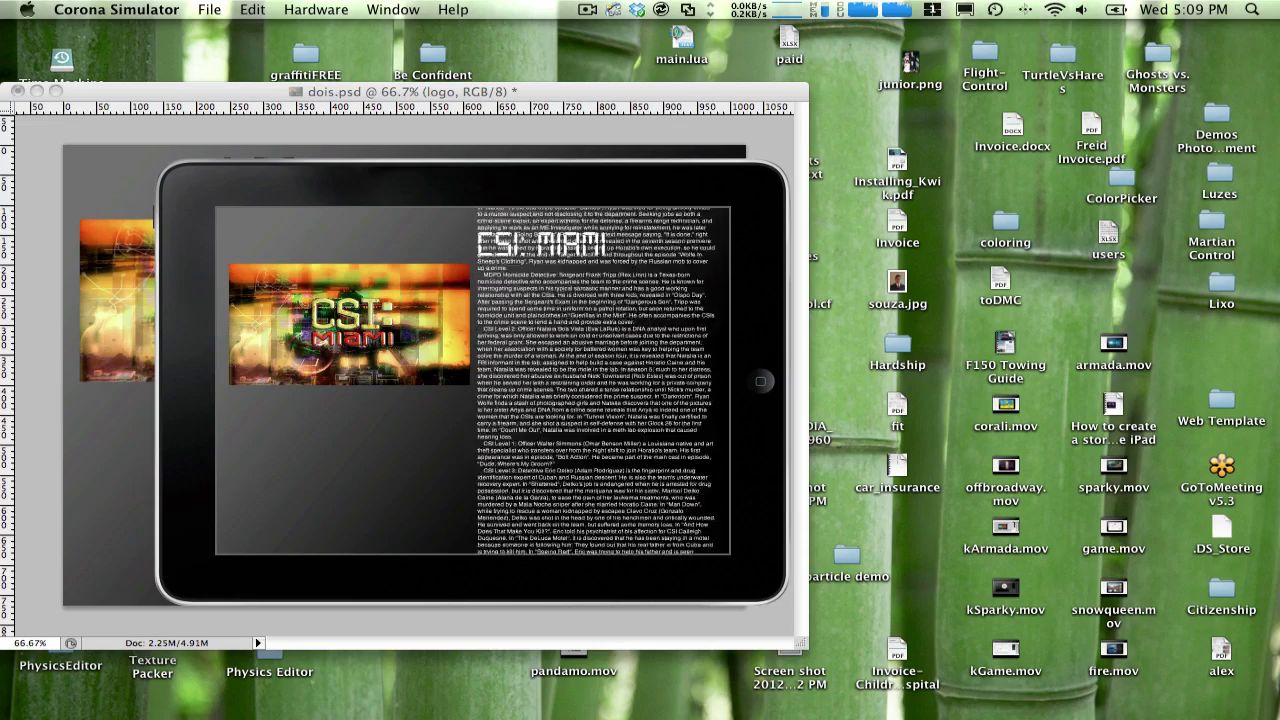
Scroll the CSI: Miami text back to its beginning in the simulator and check its start and lower edge
left_click_drag(585, 290, 436, 717)
left_click_drag(608, 522, 635, 82)
left_click_drag(605, 290, 537, 635)
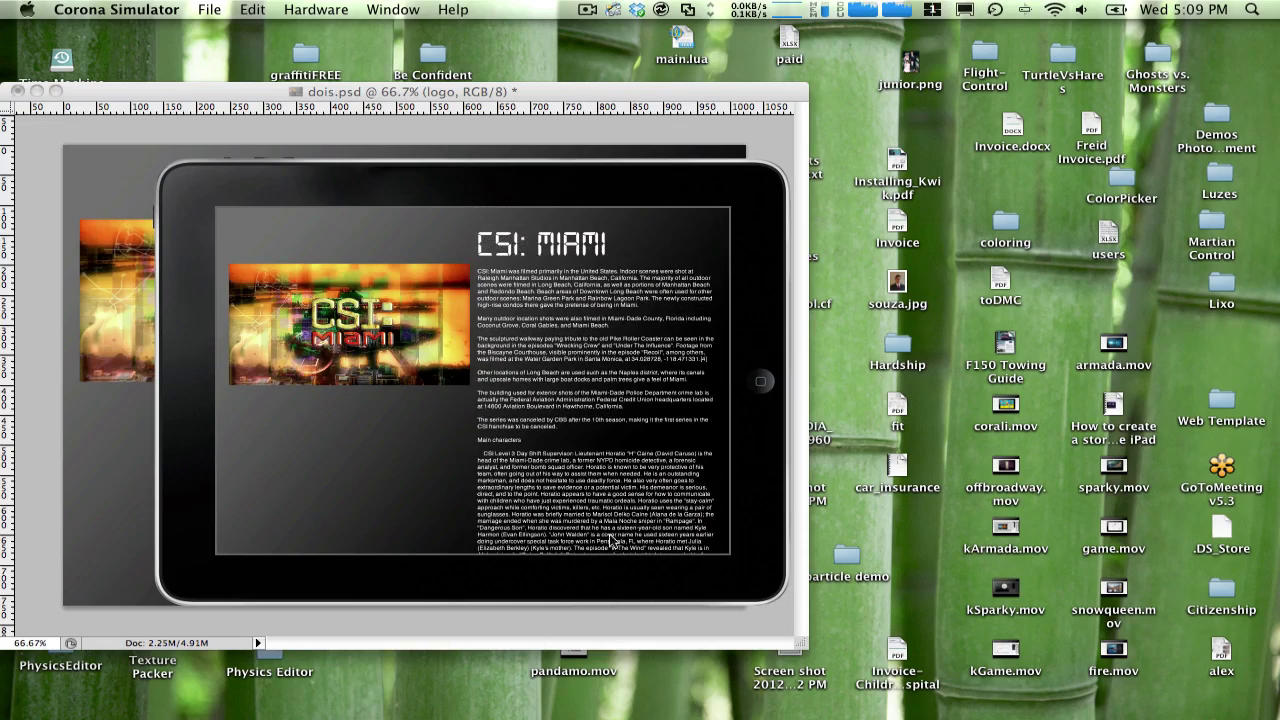
left_click_drag(627, 524, 567, 261)
Enlarge the simulator view and scroll the CSI: Miami text up and down to examine its edges under the Object height
key("super+equal")
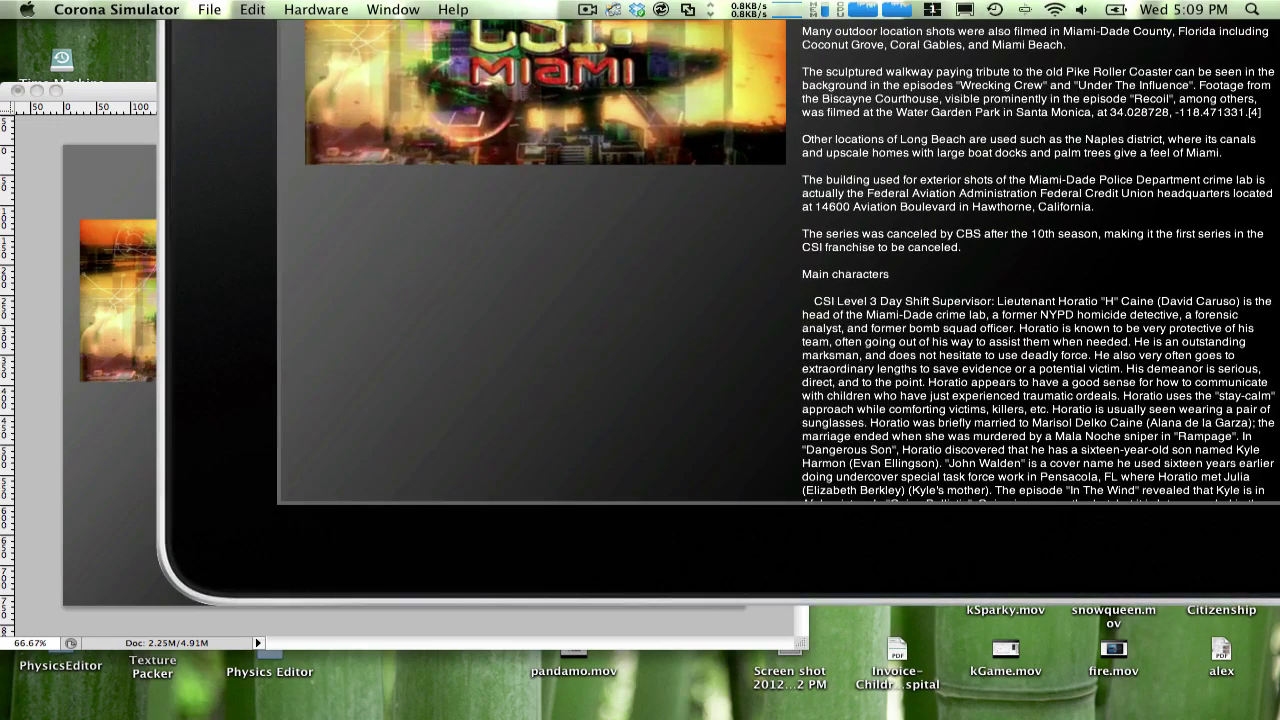
left_click_drag(740, 1, 574, 3)
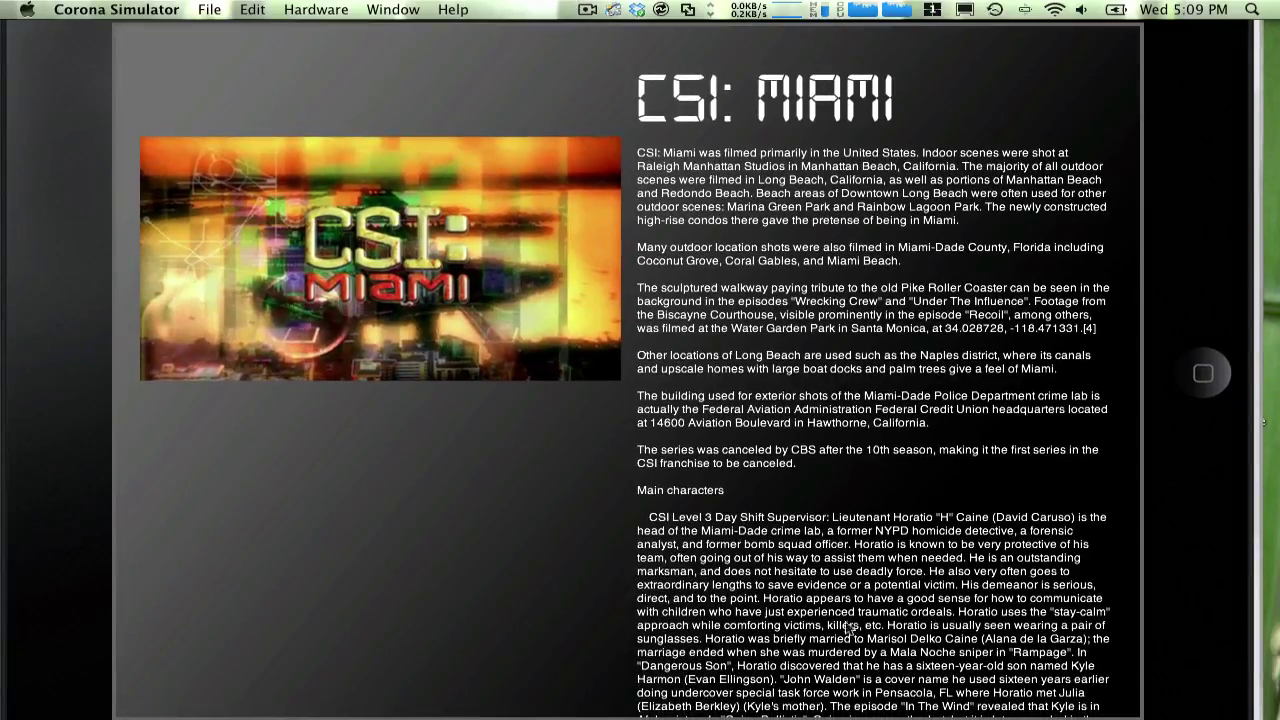
mouse_move(861, 582)
left_mouse_down()
mouse_move(866, 110)
mouse_move(864, 590)
left_mouse_up()
left_click_drag(901, 641, 886, 190)
left_click_drag(870, 125, 866, 571)
left_click_drag(788, 626, 850, 180)
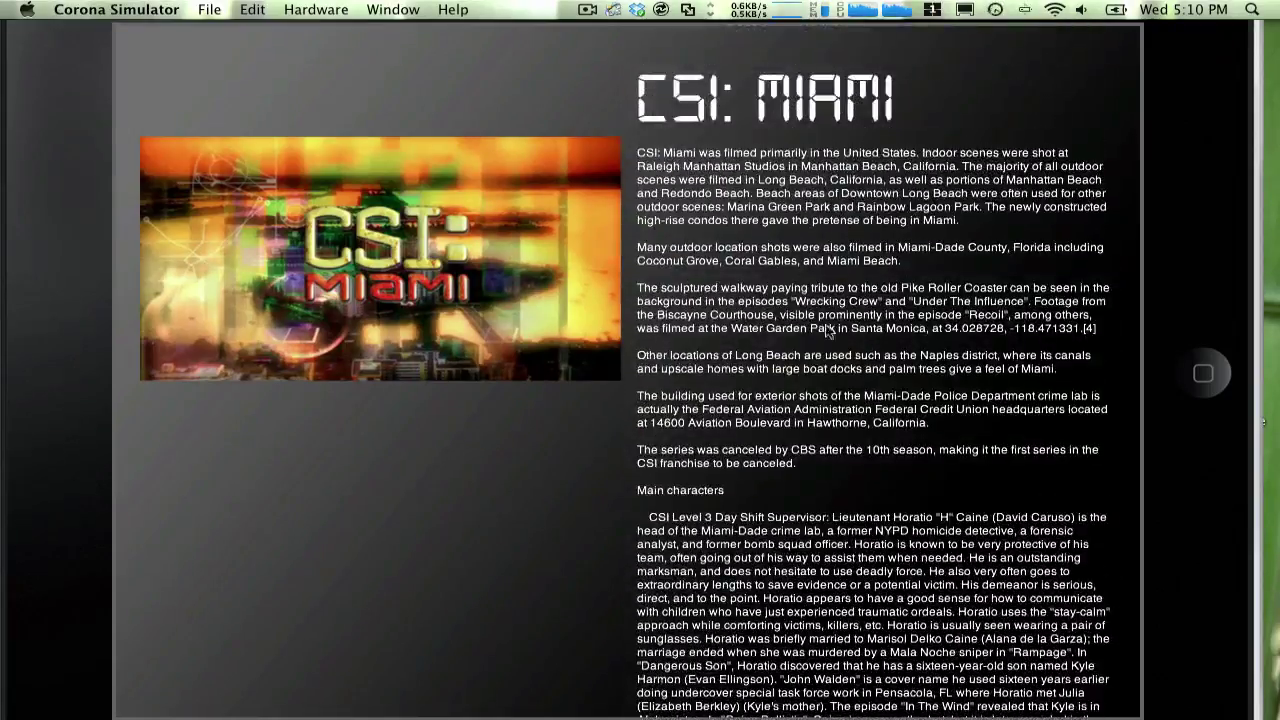
left_click_drag(828, 330, 808, 171)
Switch to Photoshop and edit scroll_895 to use the Paragraph height with tutmask.png from the delScrollImages folder as mask file
key("super+Tab")
left_click(864, 308)
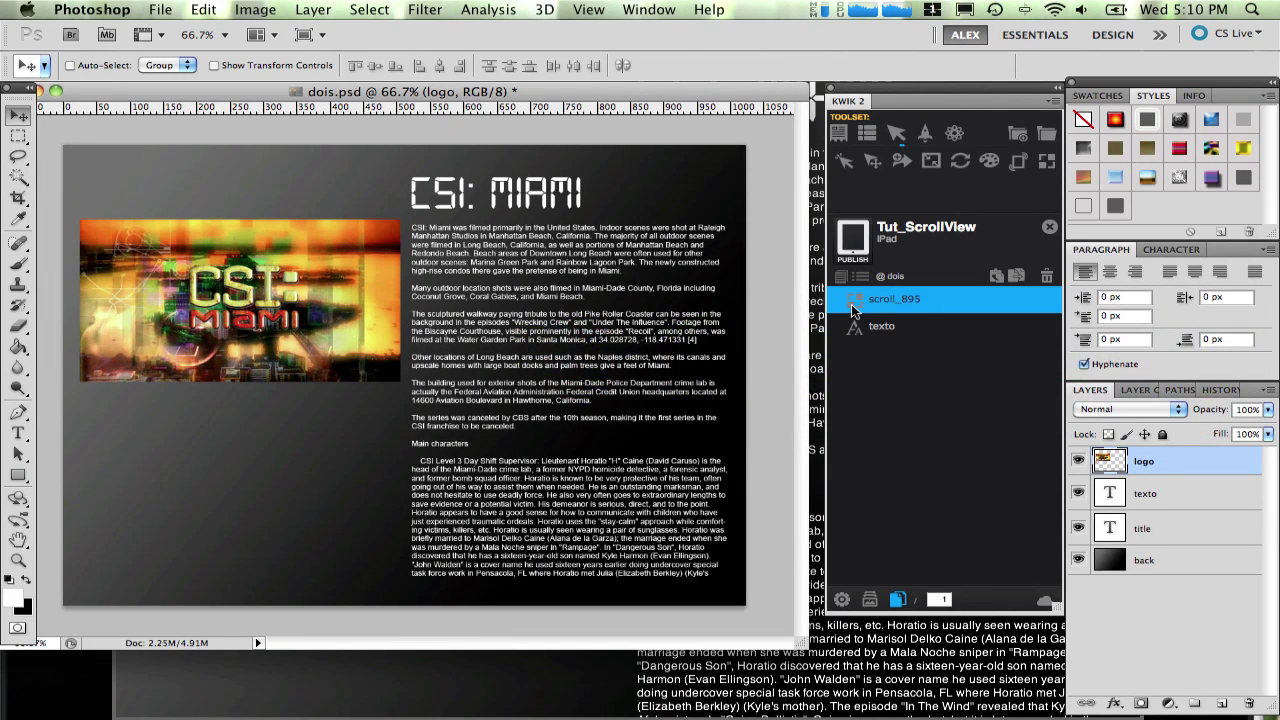
left_click_drag(651, 175, 655, 217)
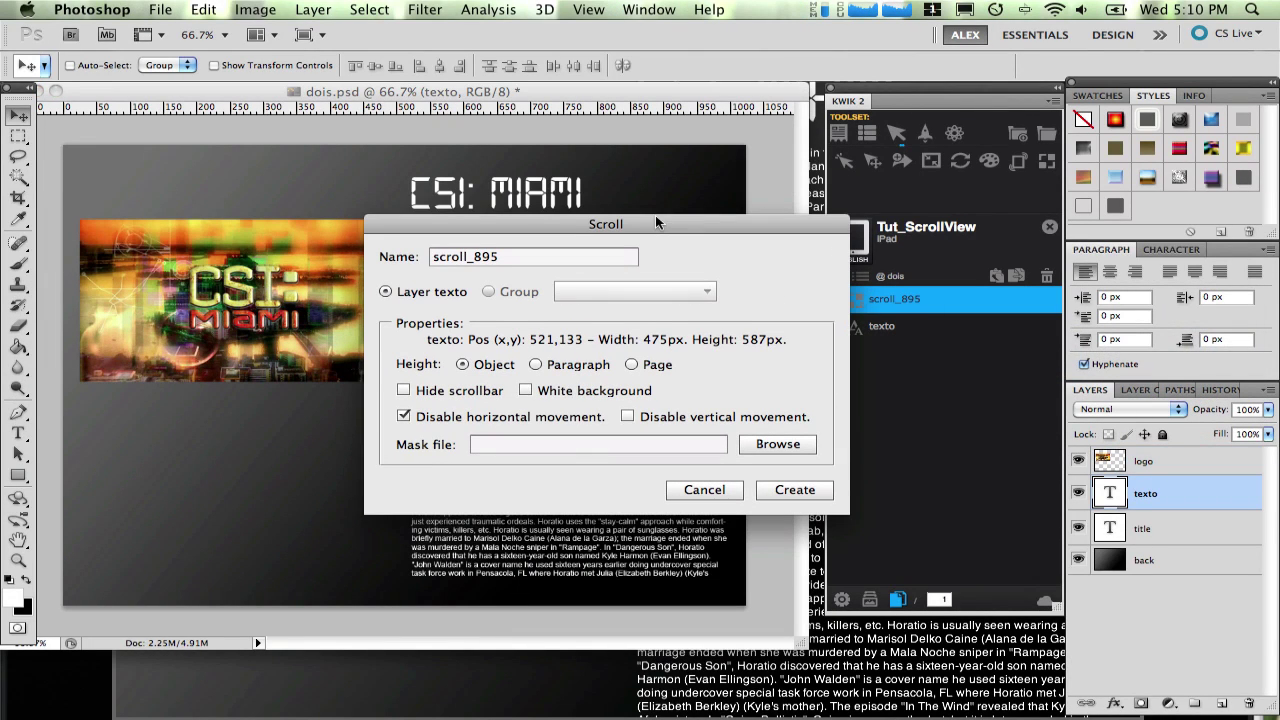
left_click(538, 366)
left_click(777, 449)
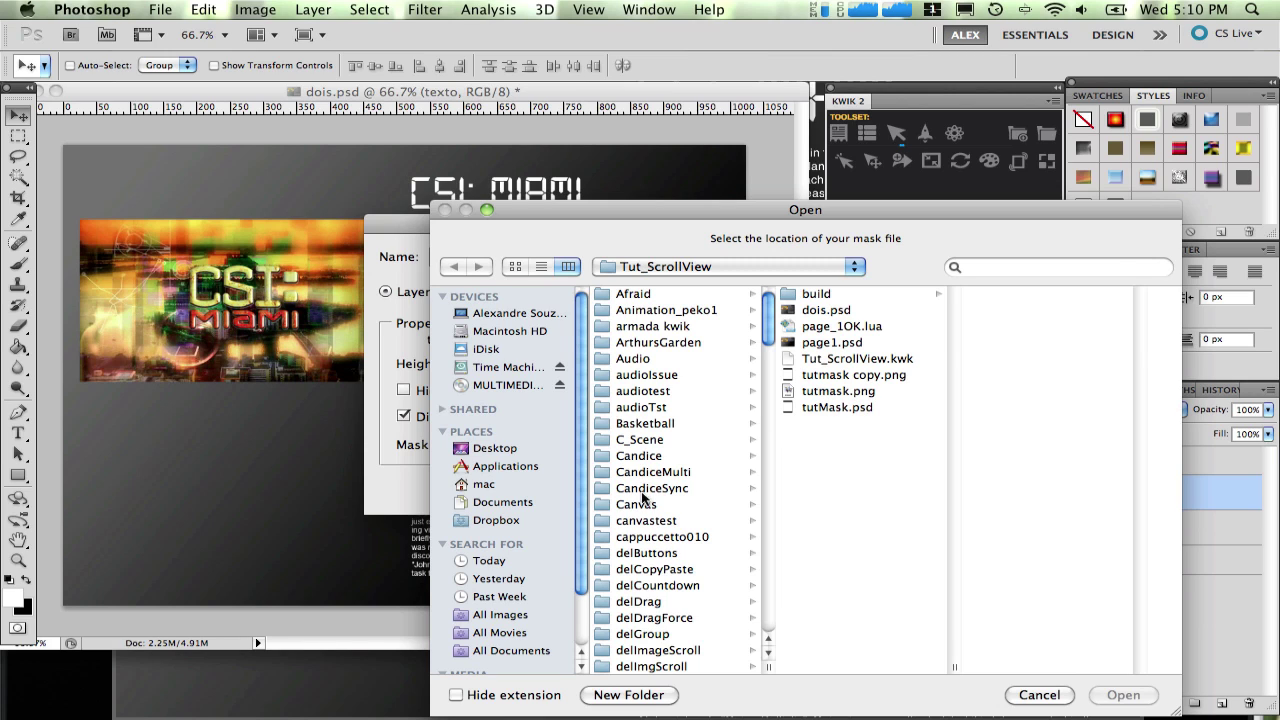
scroll(692, 384, "down", 5)
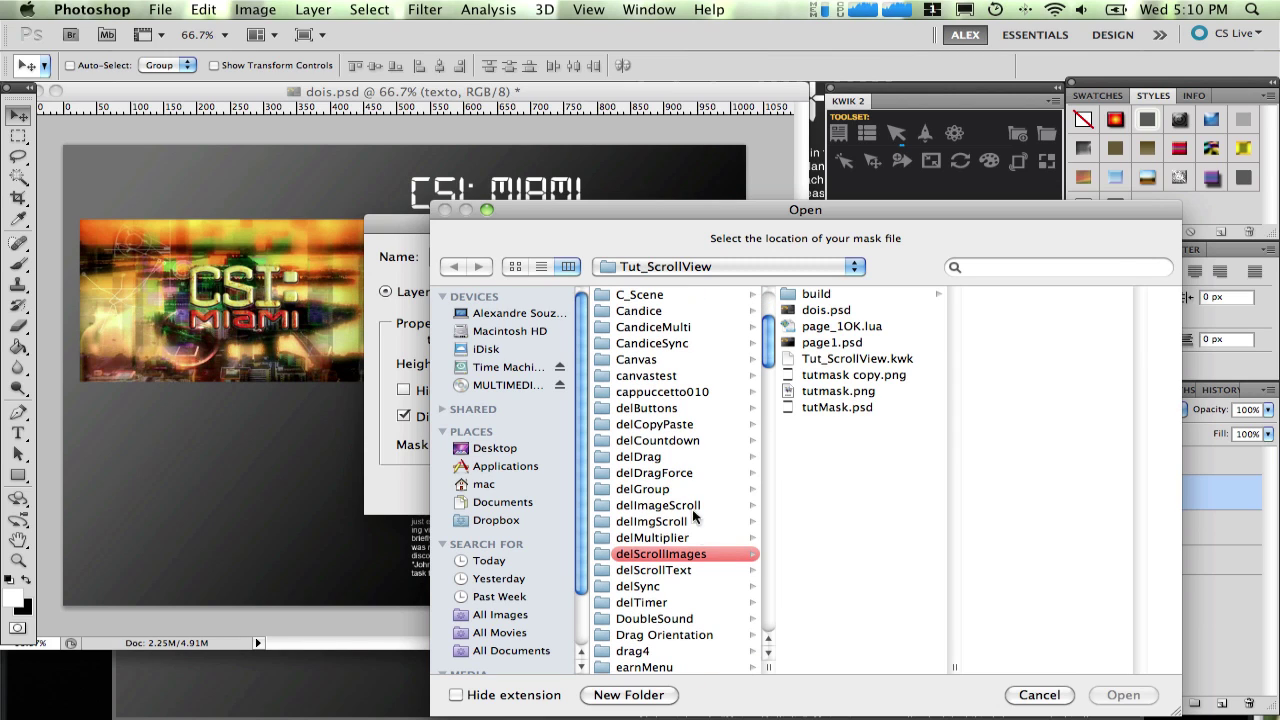
left_click(711, 558)
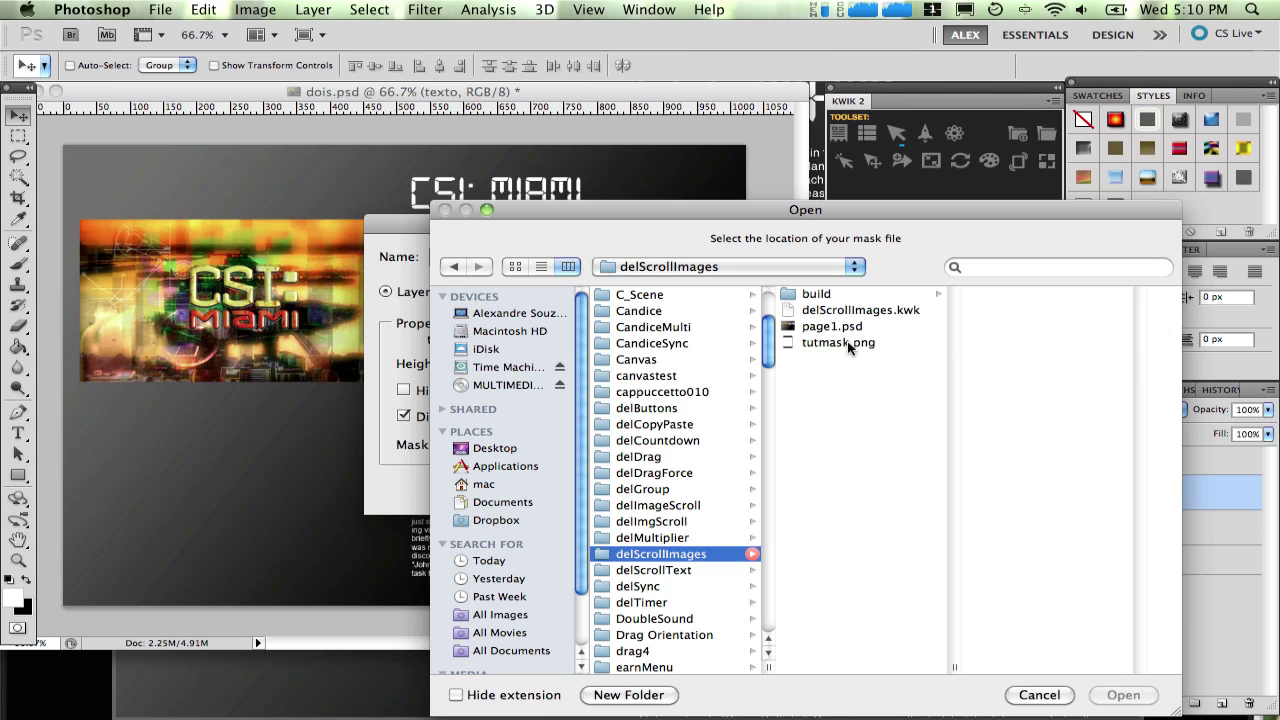
double_click(847, 342)
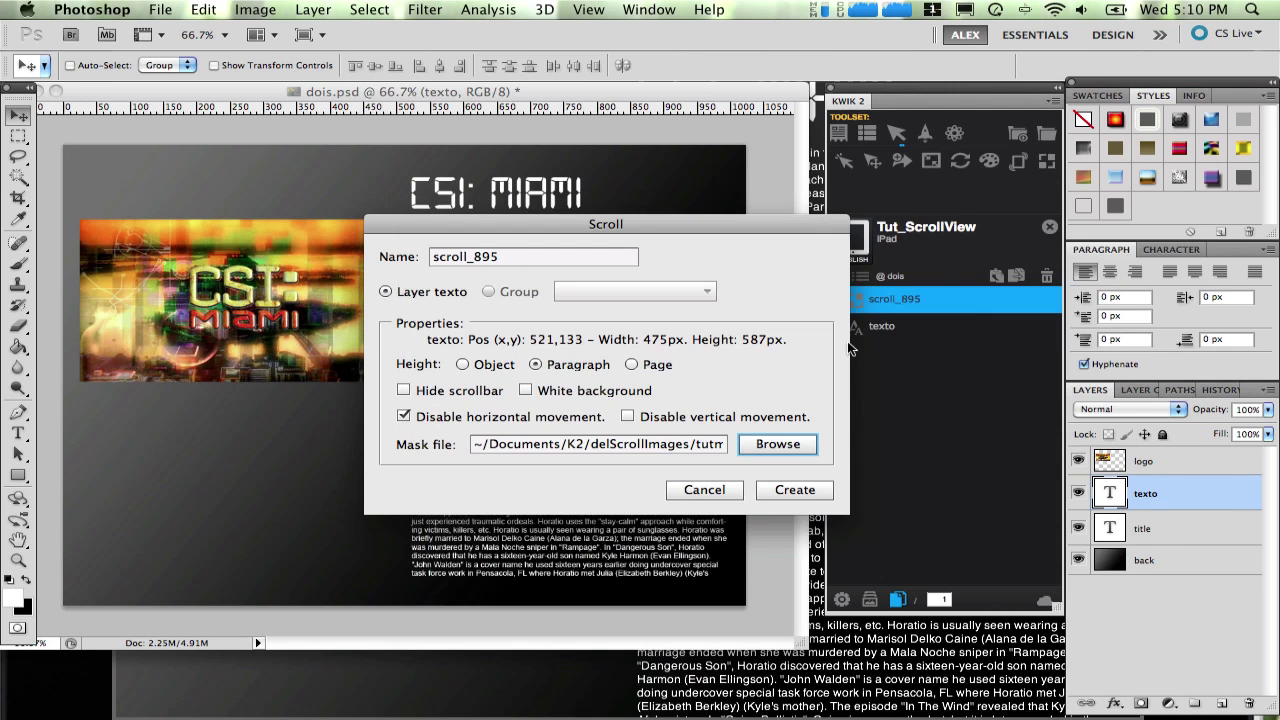
left_click(817, 489)
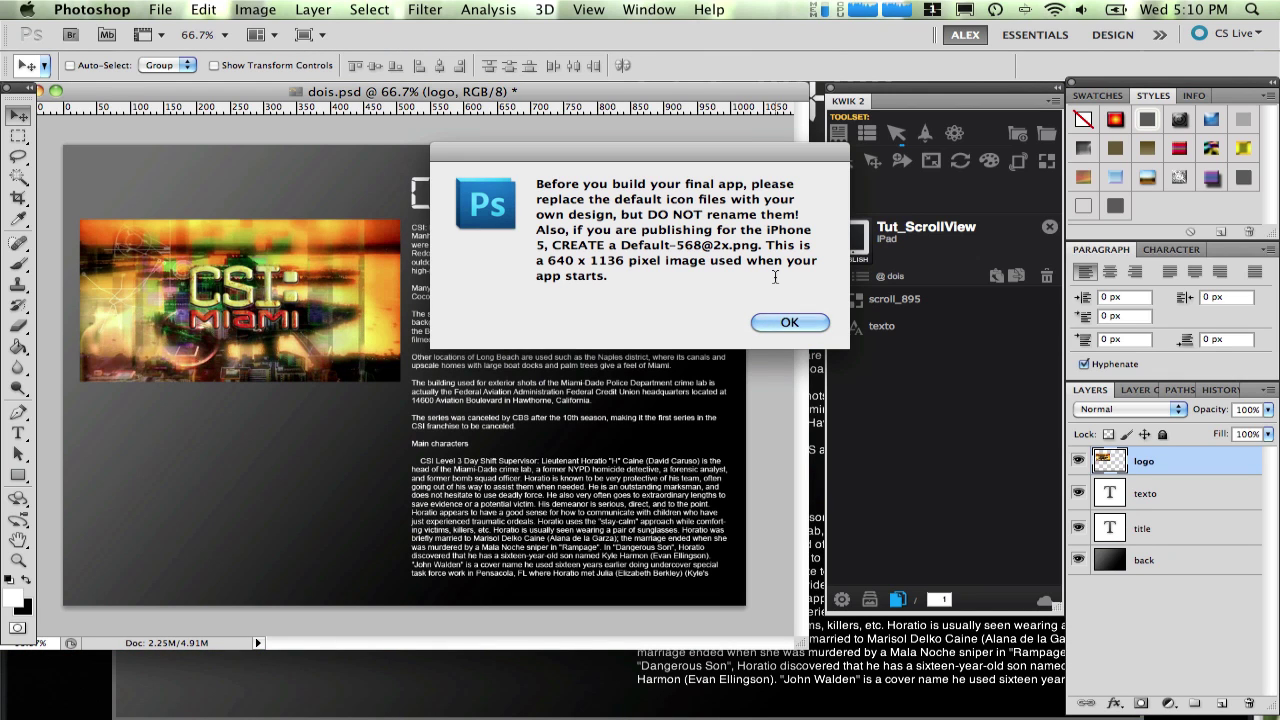
Finish publishing the project and scroll the CSI: Miami text down and up in the simulator to check the masked Paragraph height
left_click(780, 321)
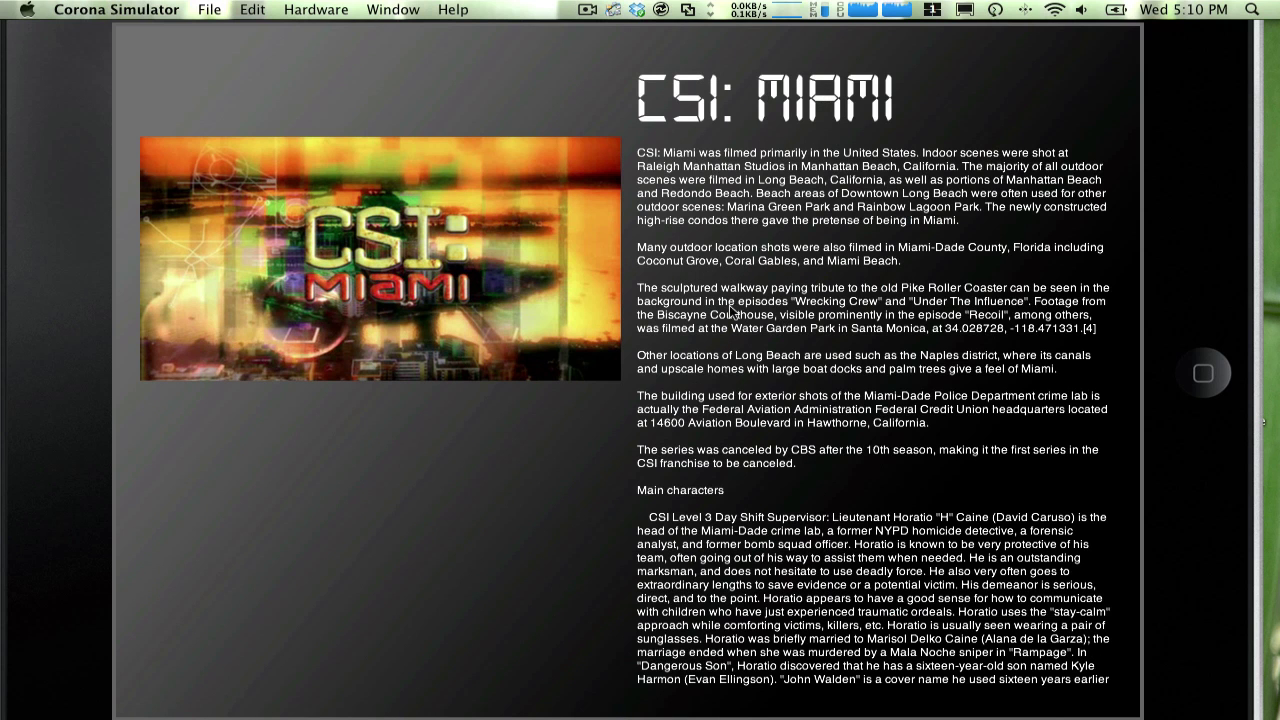
left_click_drag(812, 438, 826, 606)
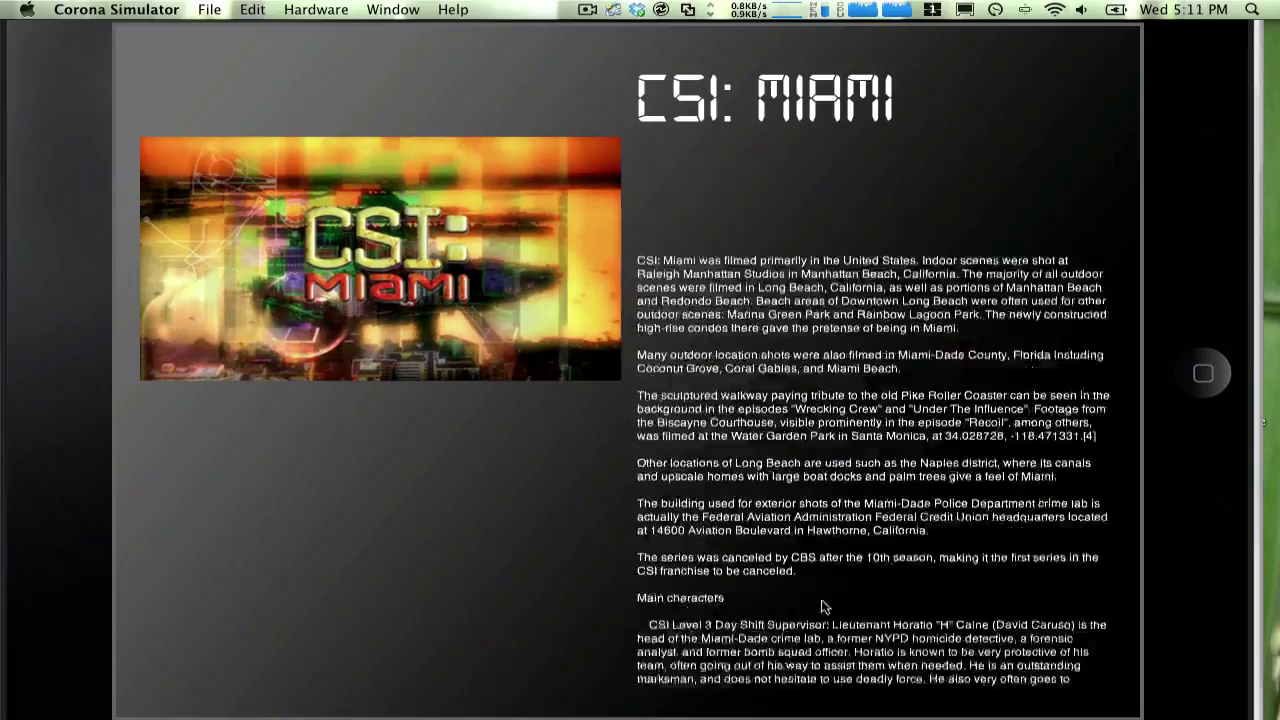
left_click_drag(829, 560, 882, 493)
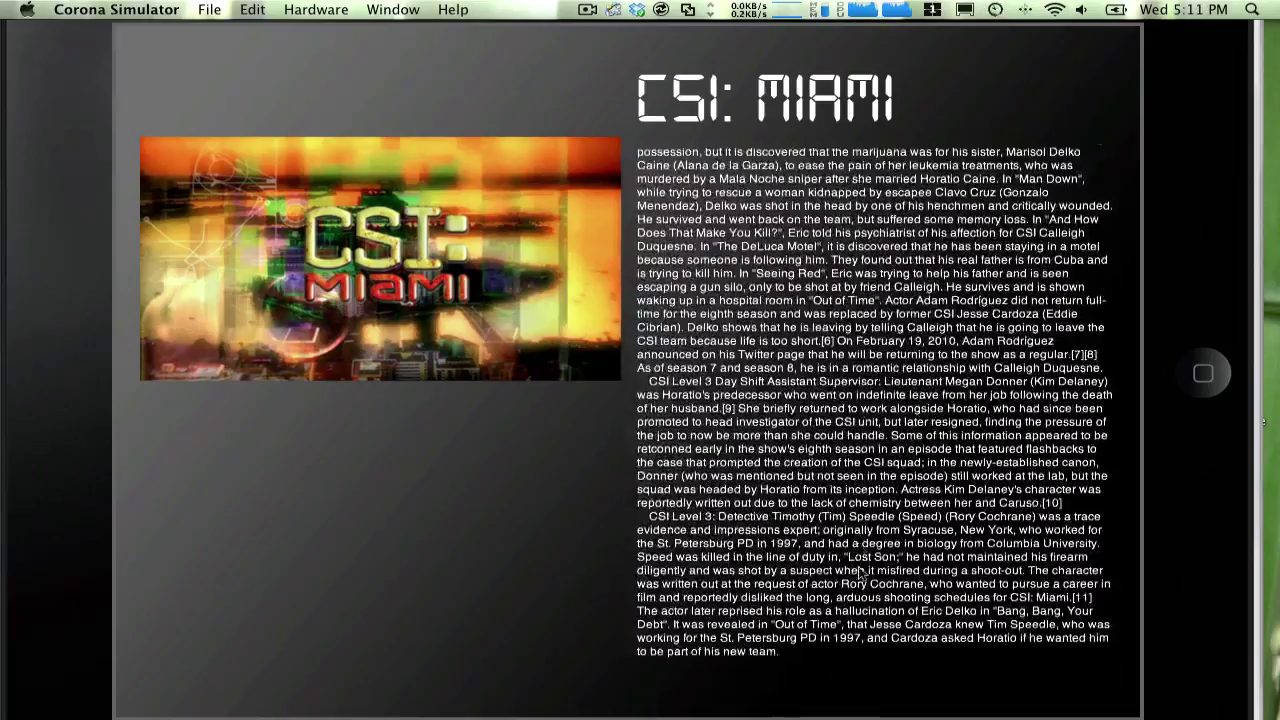
left_click_drag(870, 190, 872, 480)
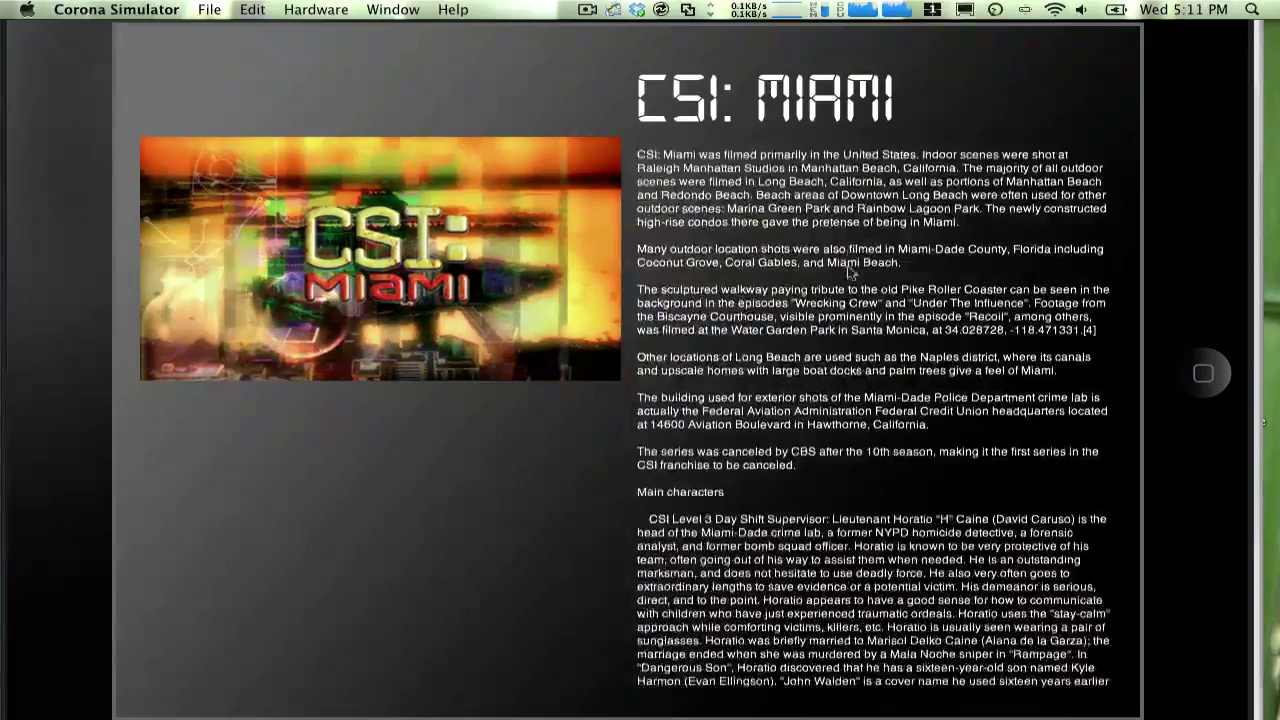
left_click_drag(849, 269, 866, 509)
scroll(812, 313, "down", 10)
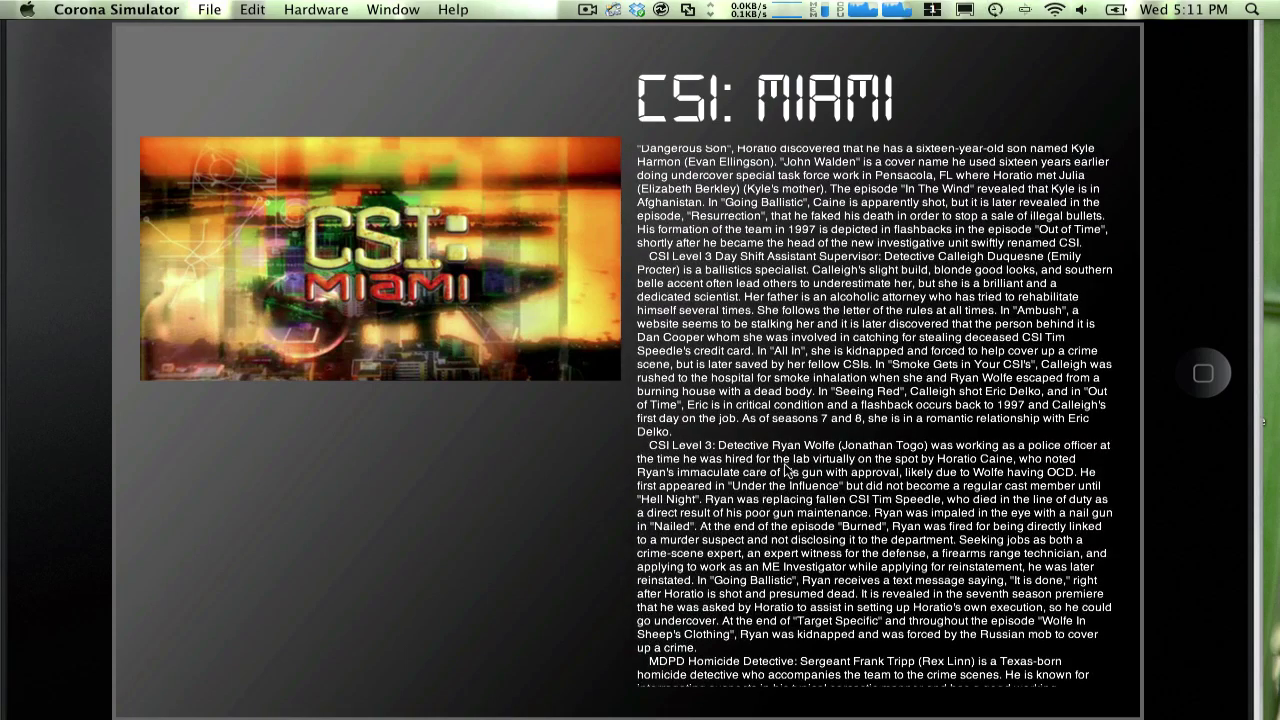
left_click_drag(785, 511, 802, 216)
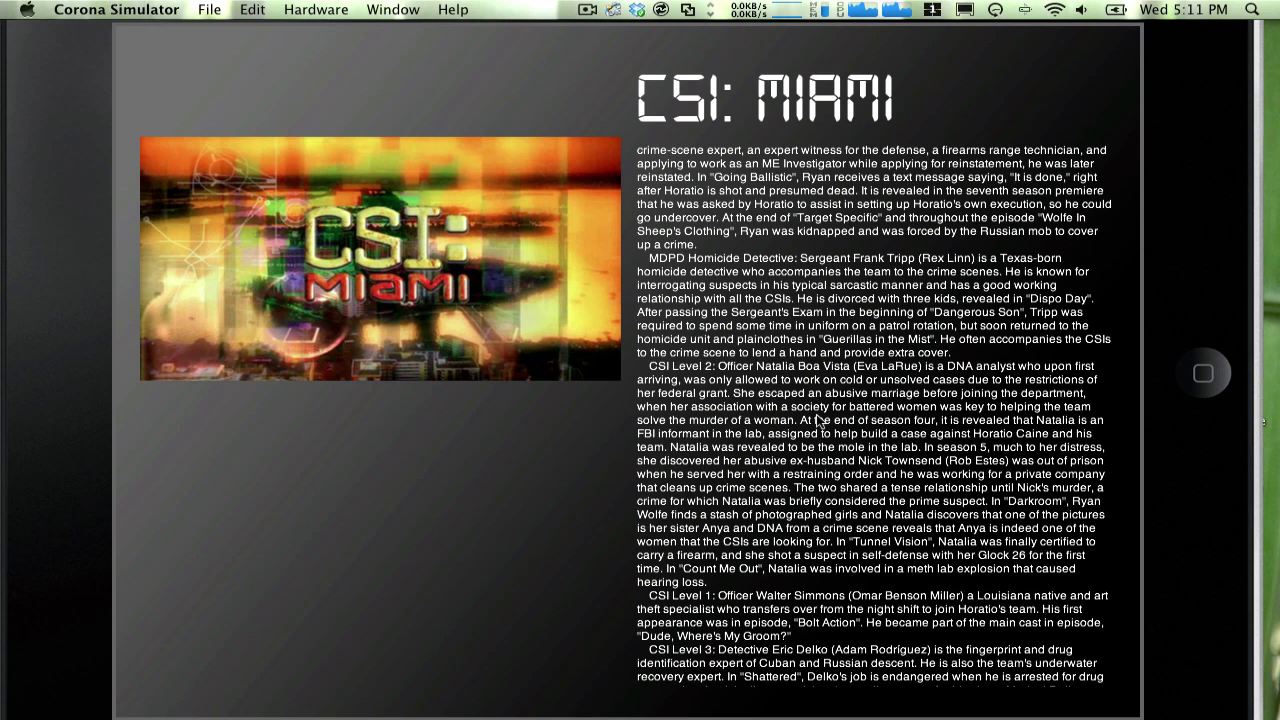
Switch to Preview, examine the black and white areas of the tutmask.png mask image, and quit Preview
key("super+Tab")
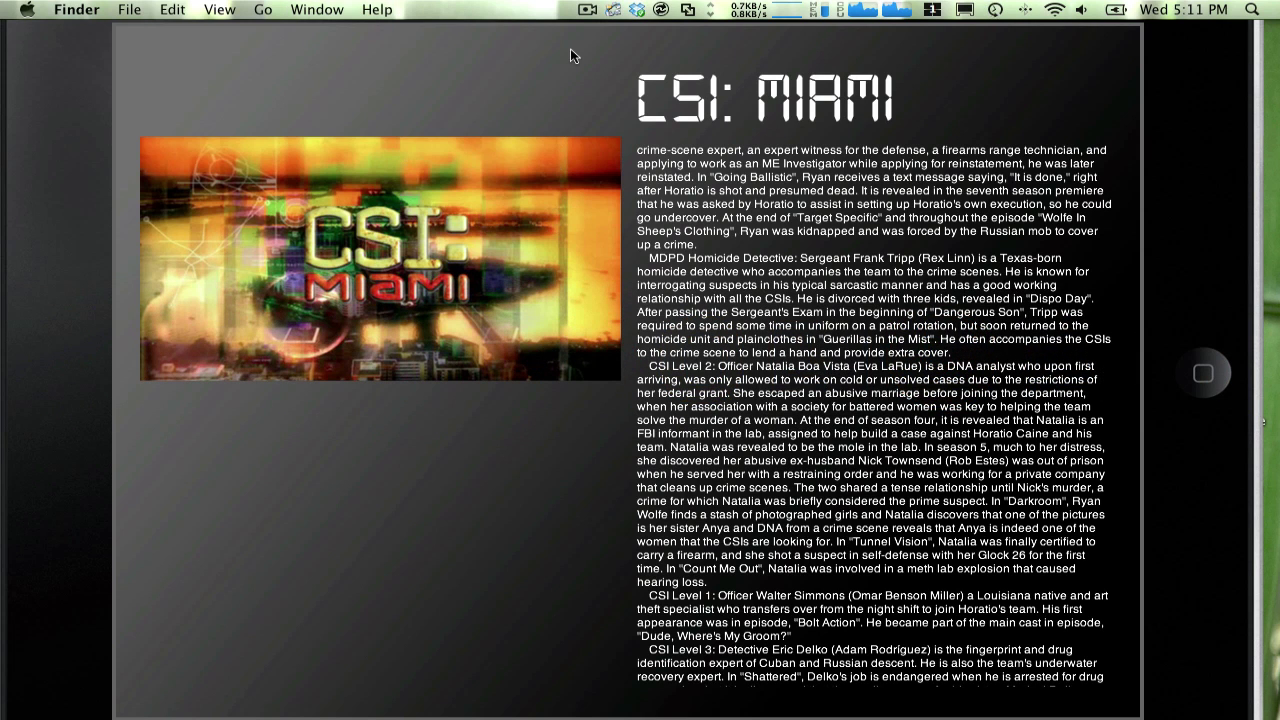
key("super+Tab")
key("super+Tab")
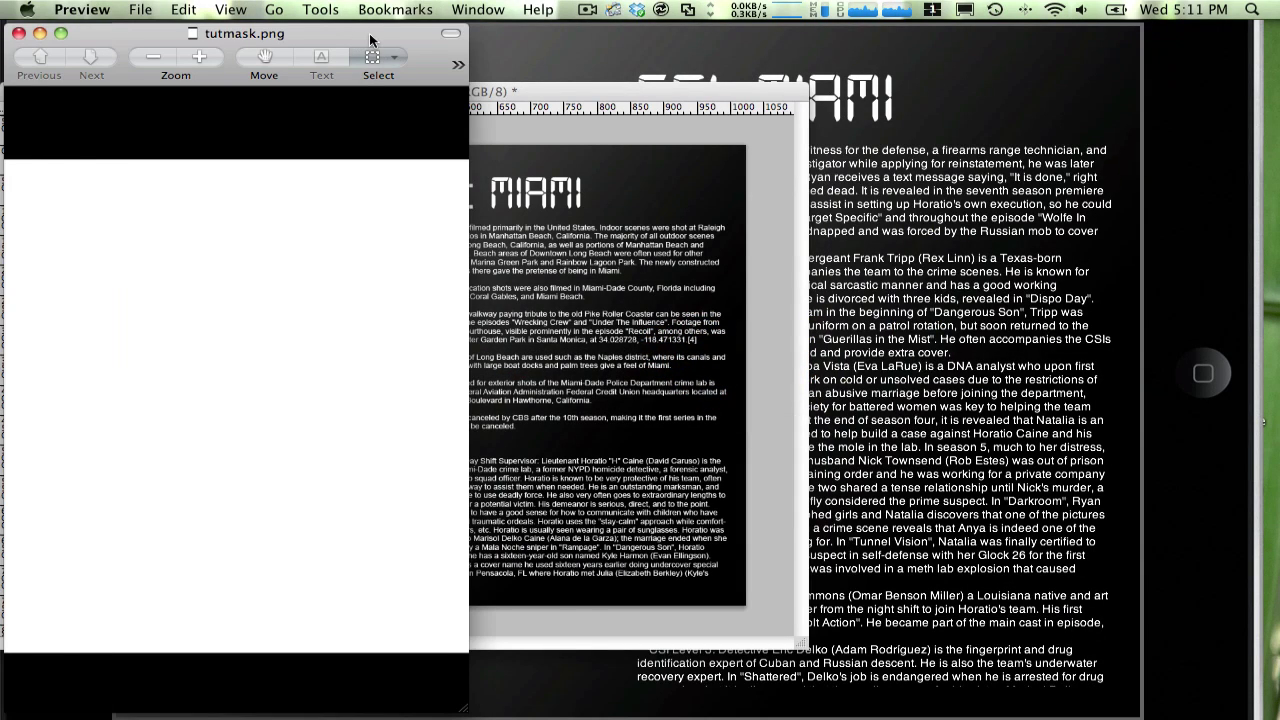
left_click_drag(370, 40, 677, 40)
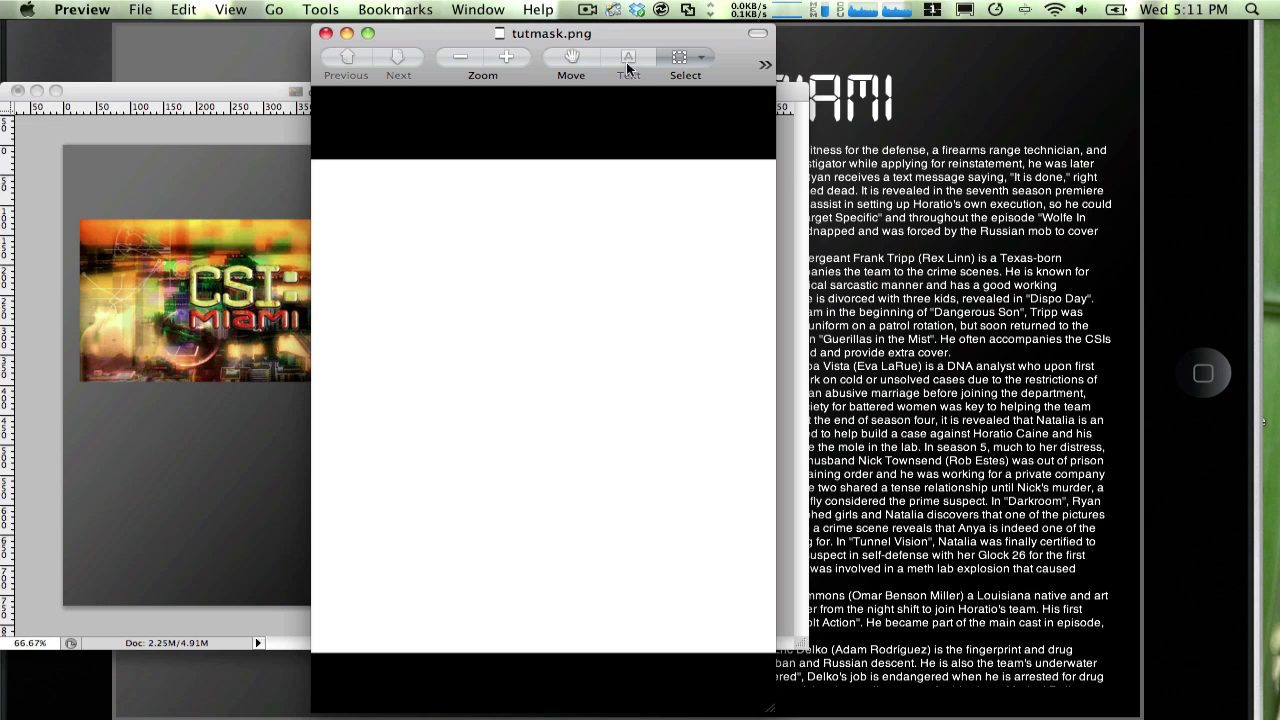
left_click_drag(617, 38, 241, 38)
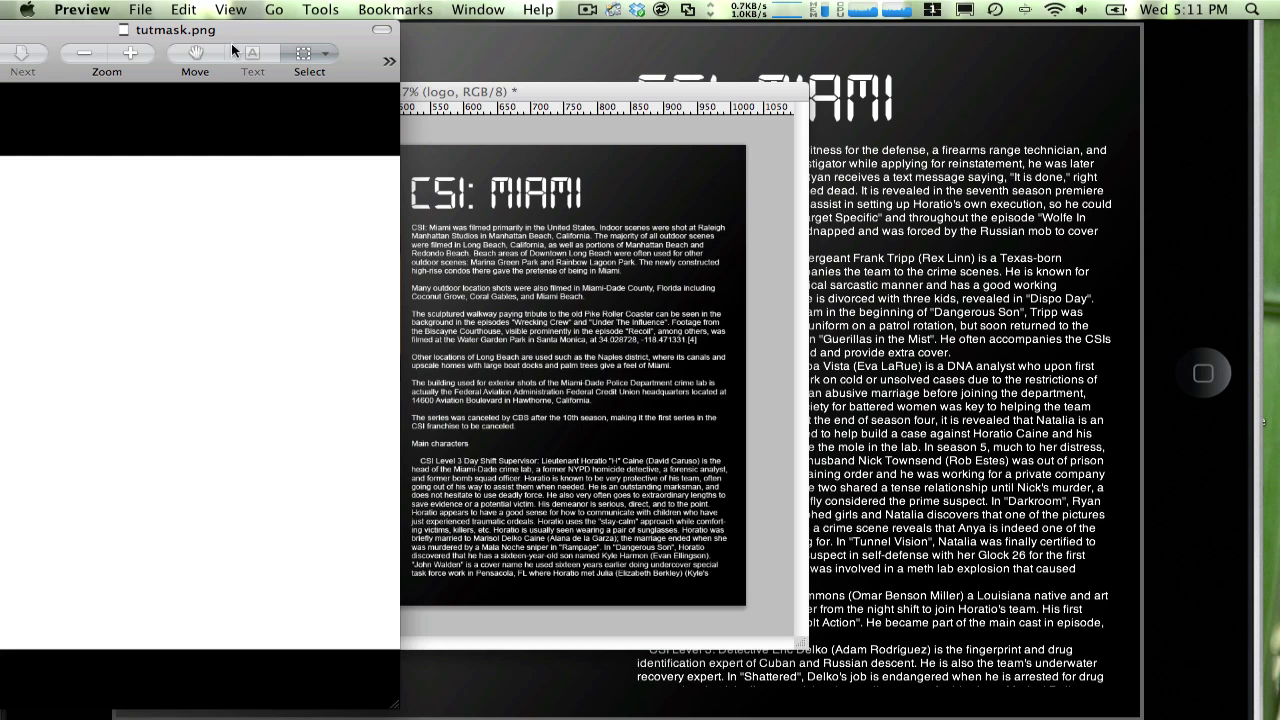
key("super+q")
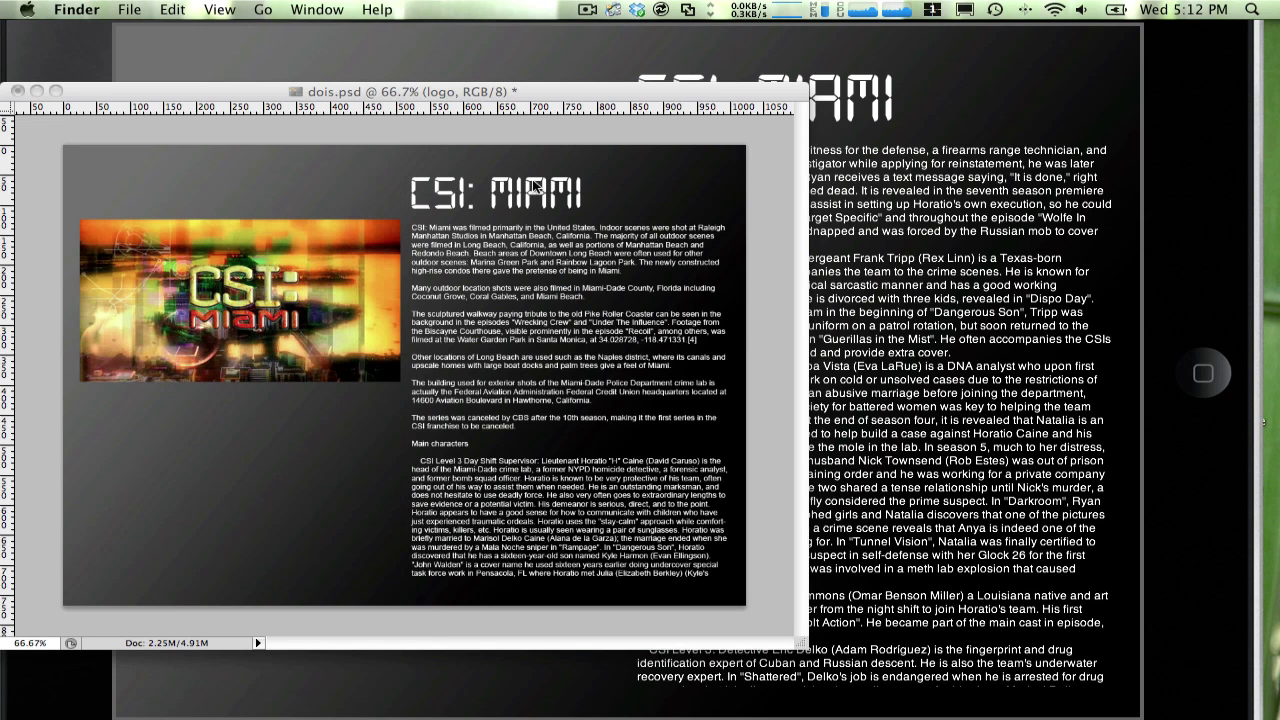
Return to Photoshop and select the texto and scroll_895 objects in turn on page dois, ending on scroll_895
left_click(533, 99)
left_click(868, 340)
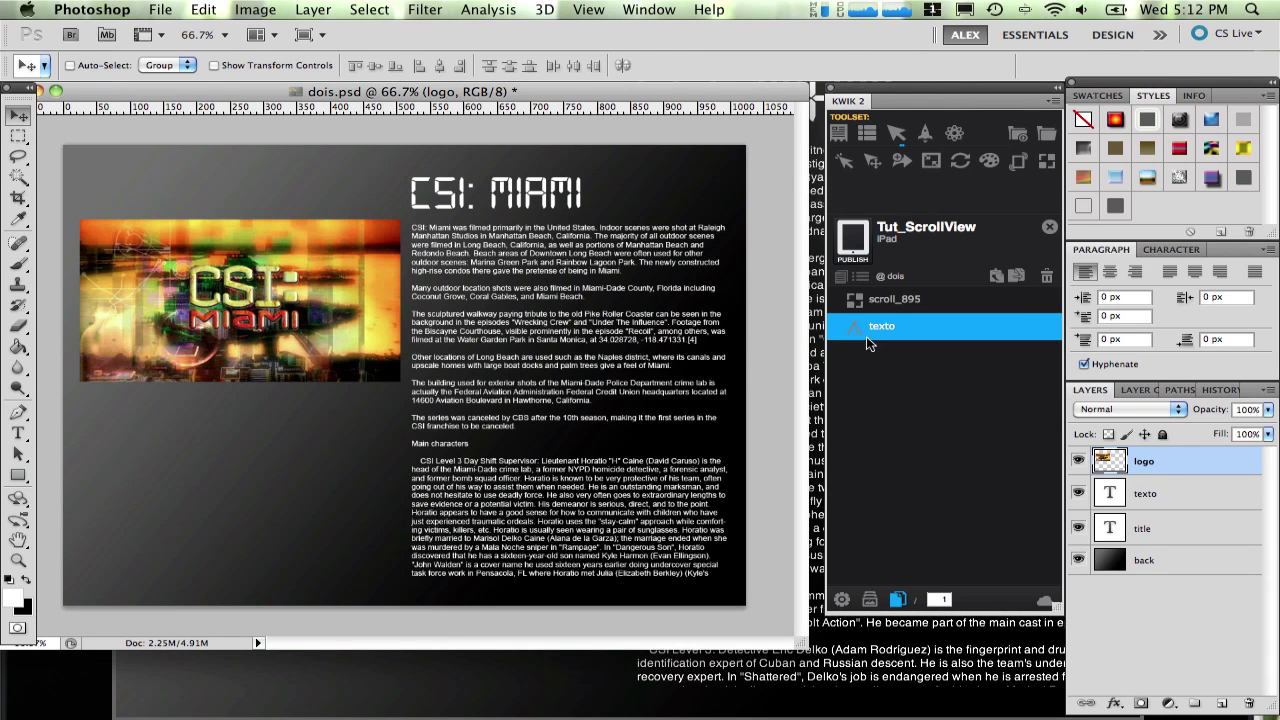
left_click(857, 305)
left_click(885, 328)
left_click(884, 303)
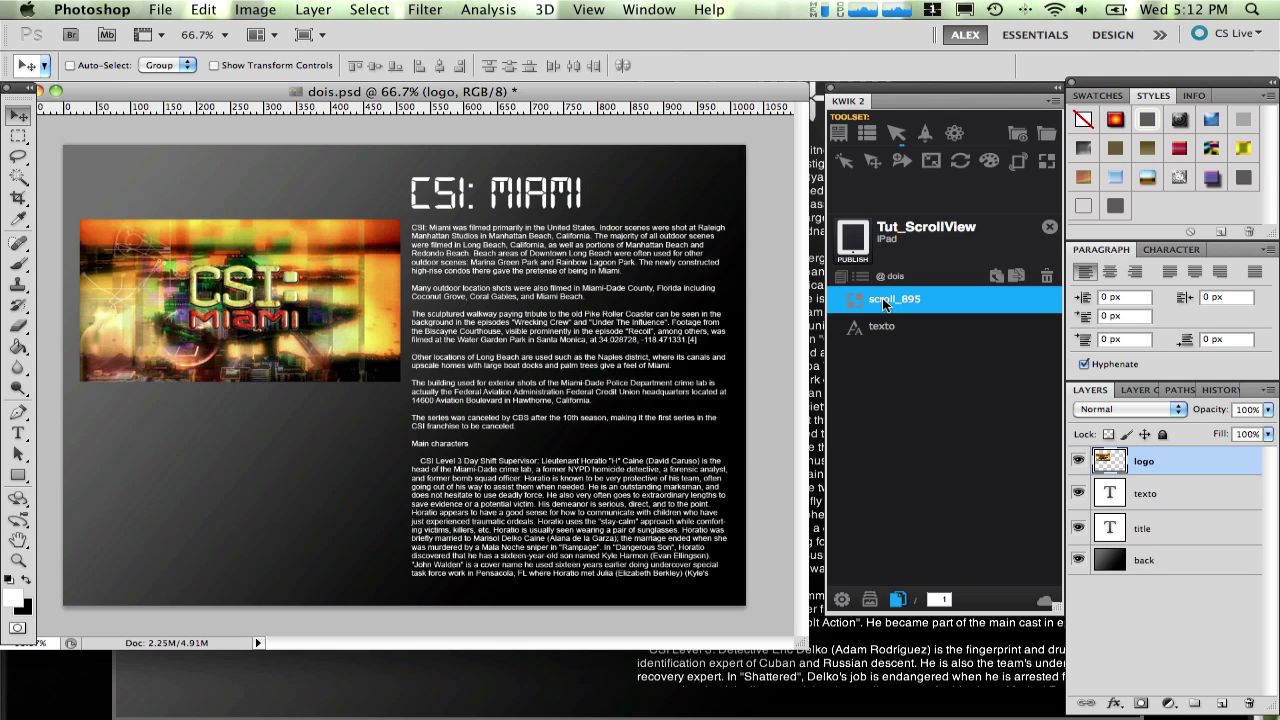